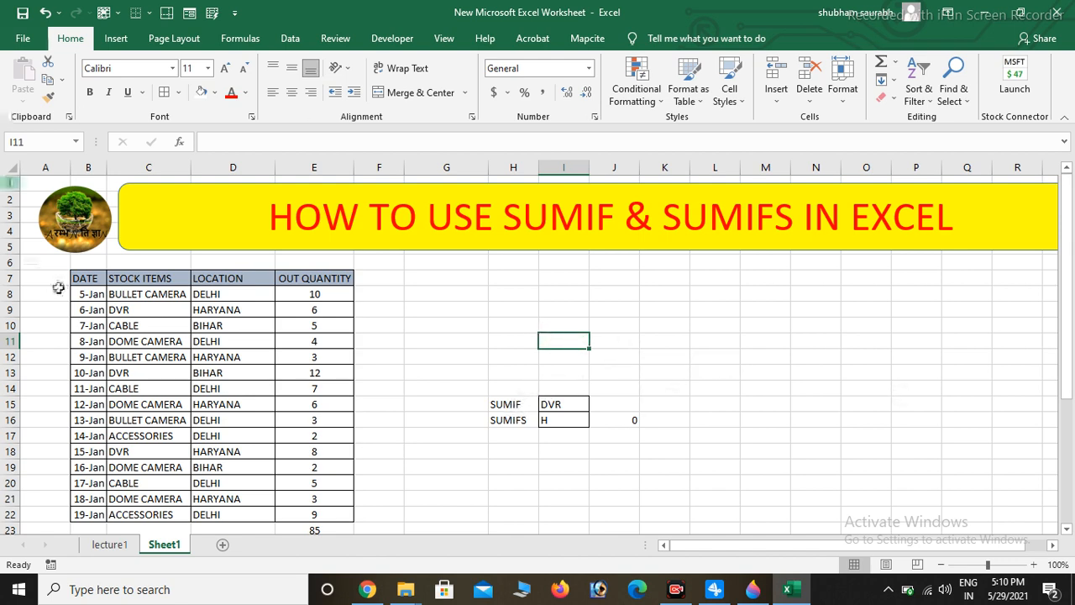
# Select the out quantities in E8:E22 to check their overall sum.
pyautogui.scroll(-1, 343, 300)
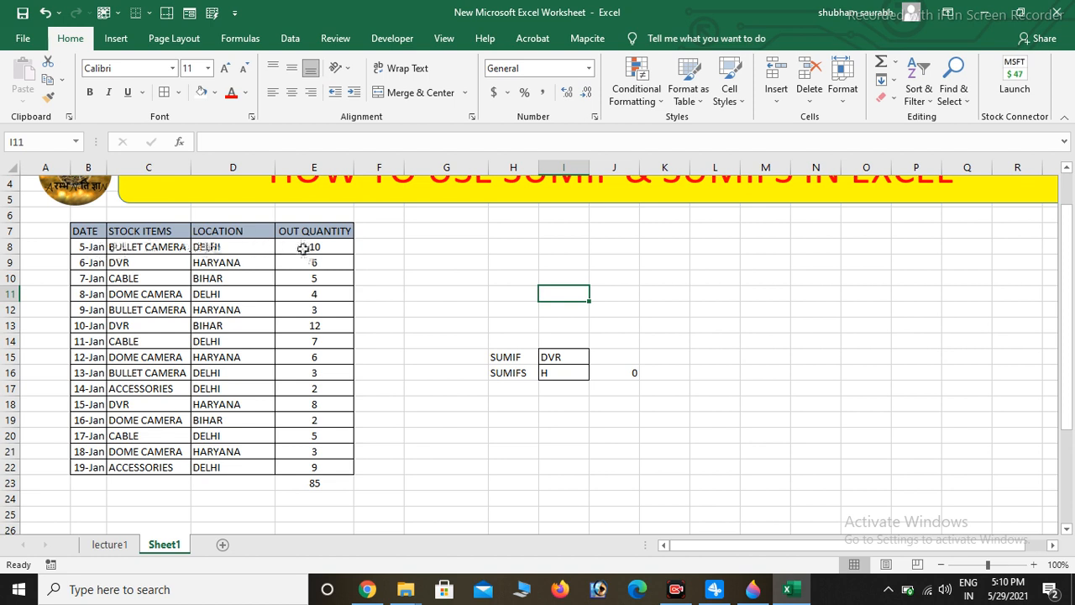
pyautogui.moveTo(320, 247); pyautogui.dragTo(343, 466)
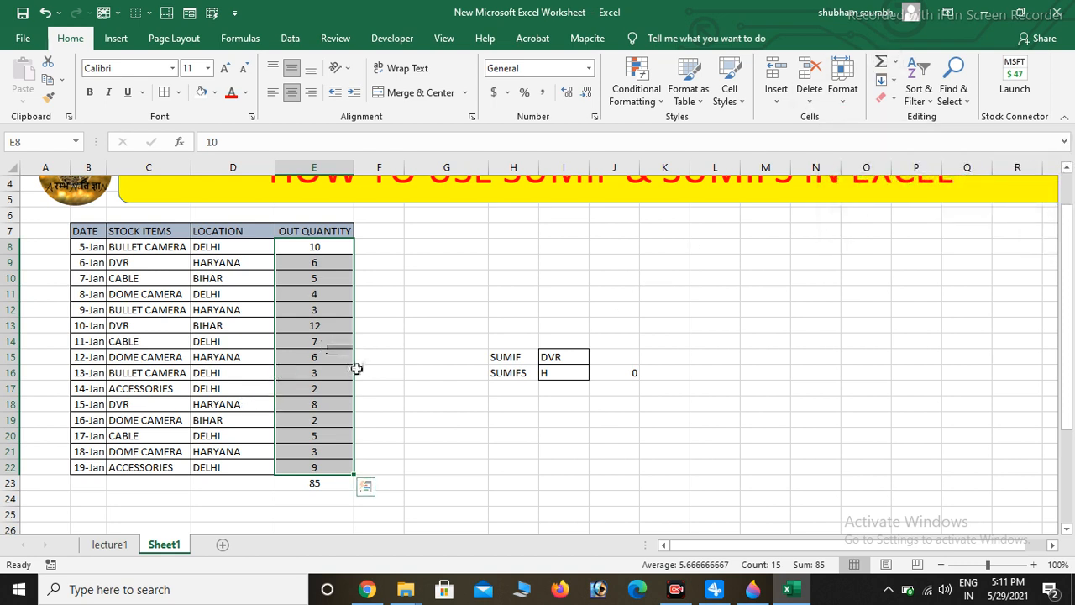
pyautogui.click(422, 340)
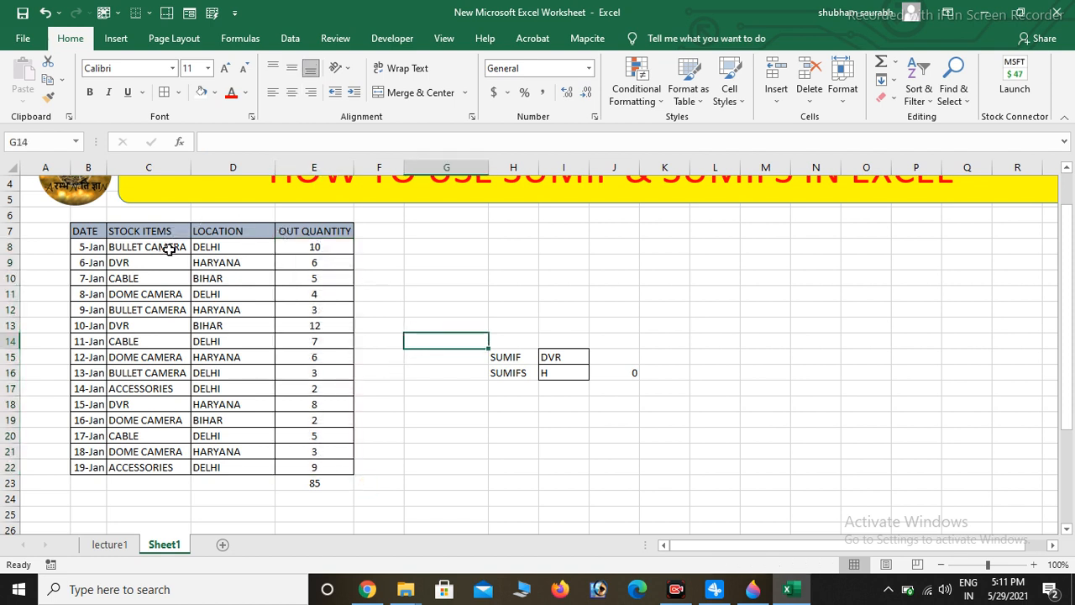
# Highlight the three BULLET CAMERA cells C8, C12 and C16 with a yellow fill.
pyautogui.click(169, 250)
pyautogui.click(162, 310)
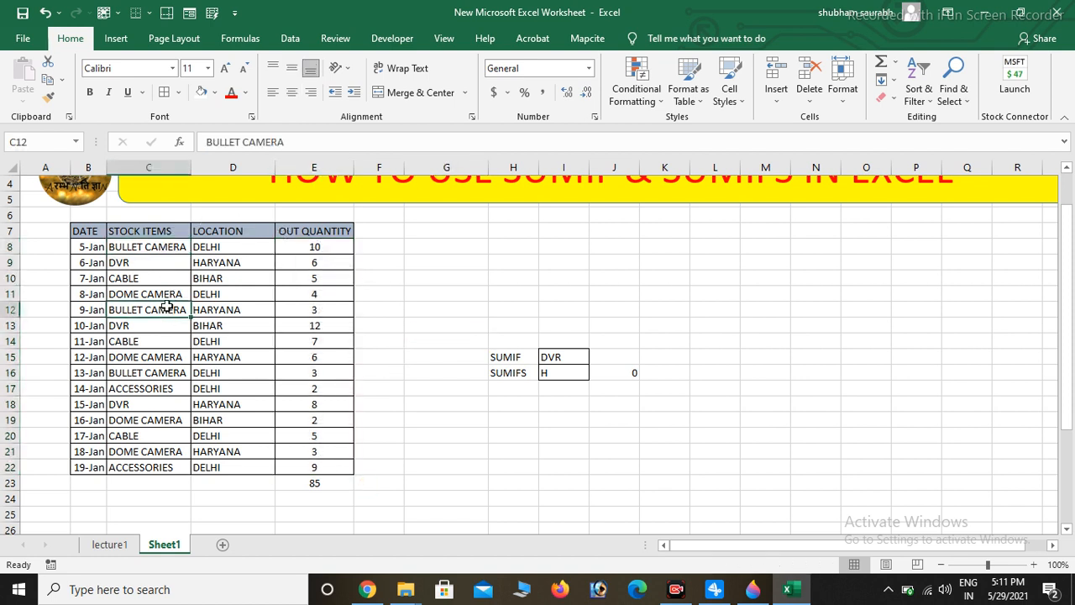
pyautogui.click(158, 248)
pyautogui.click(215, 92)
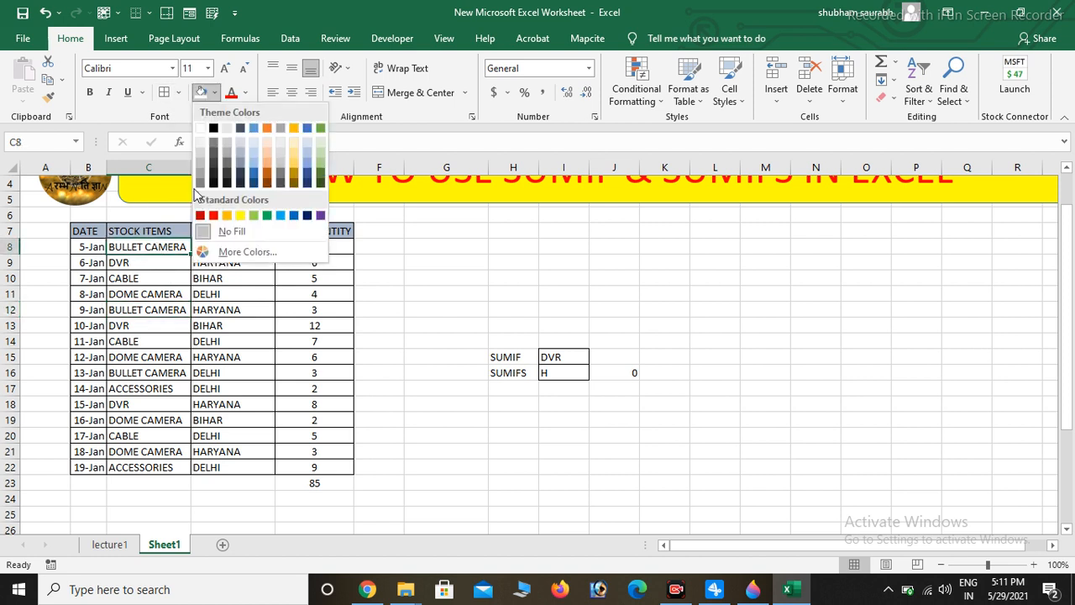
pyautogui.click(240, 215)
pyautogui.click(148, 313)
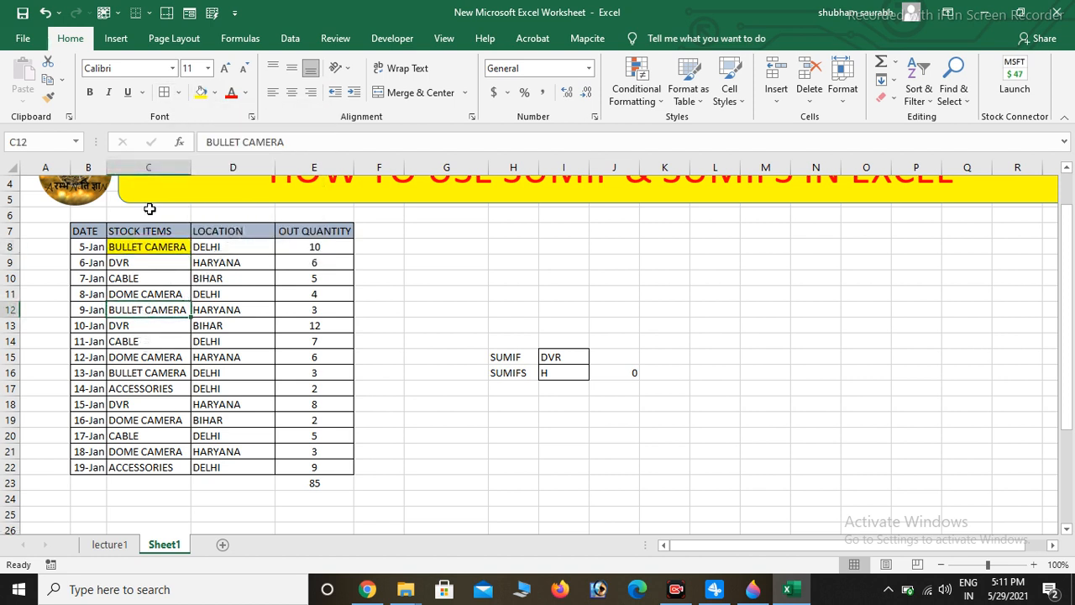
pyautogui.click(200, 95)
pyautogui.click(147, 373)
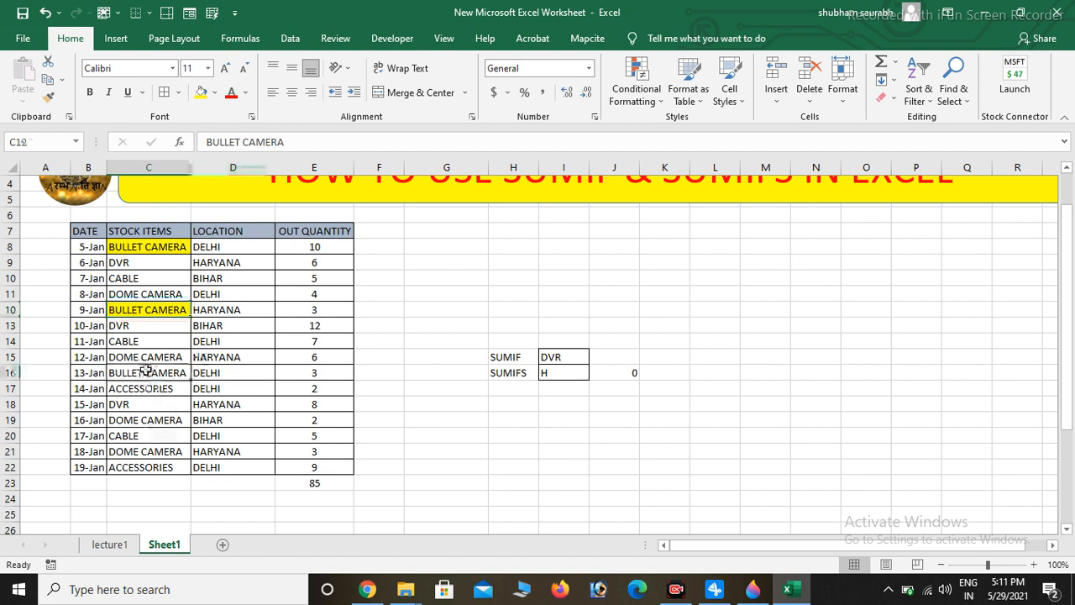
pyautogui.click(201, 93)
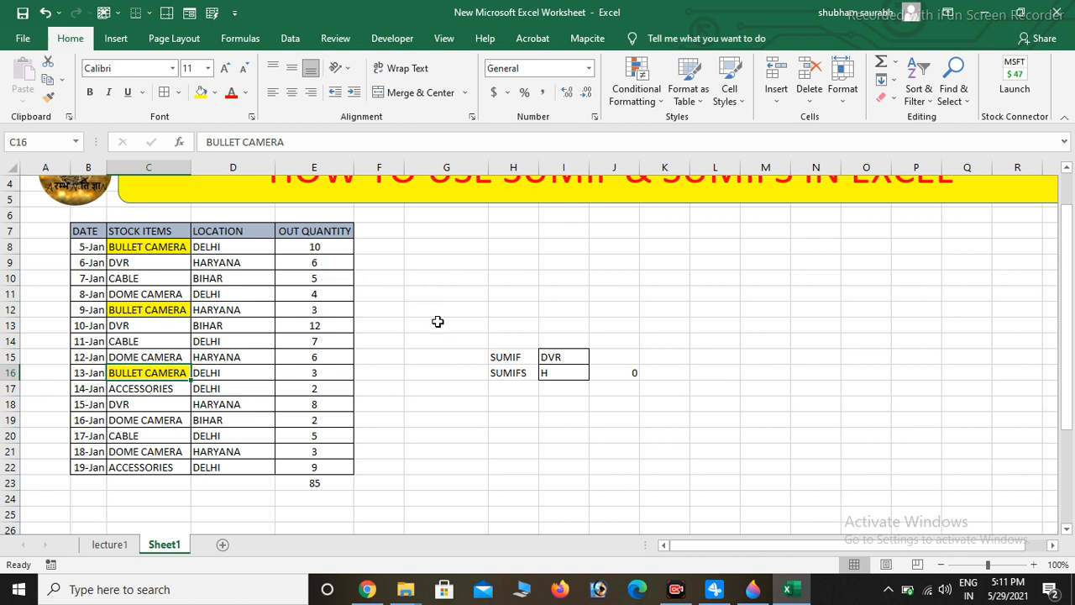
# Enter the formula =E8+E12+E16 in cell G9 to add the bullet camera quantities manually.
pyautogui.click(416, 269)
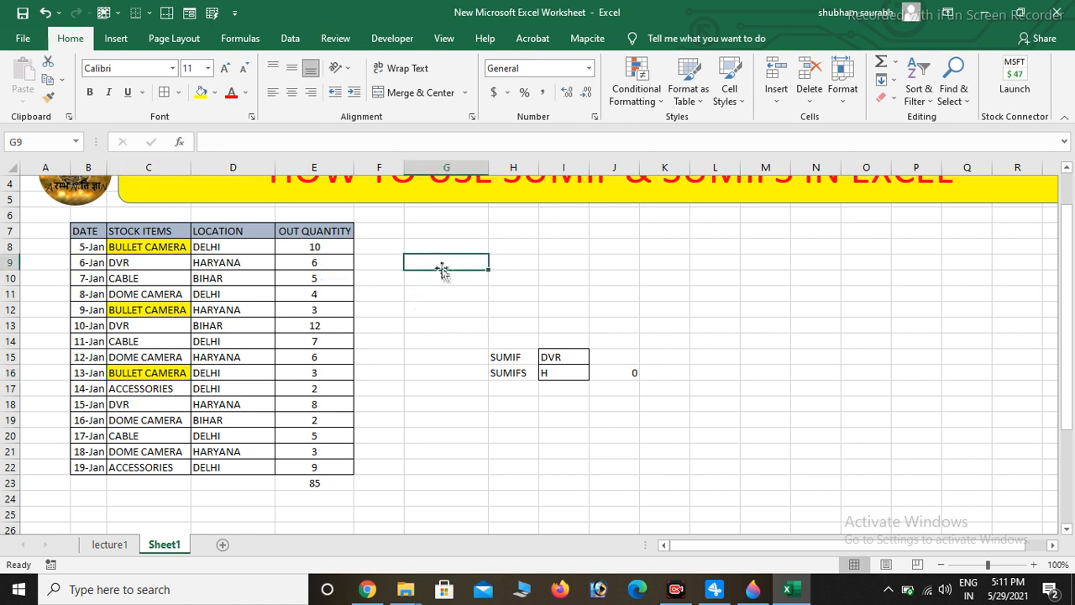
pyautogui.write('=')
pyautogui.click(310, 246)
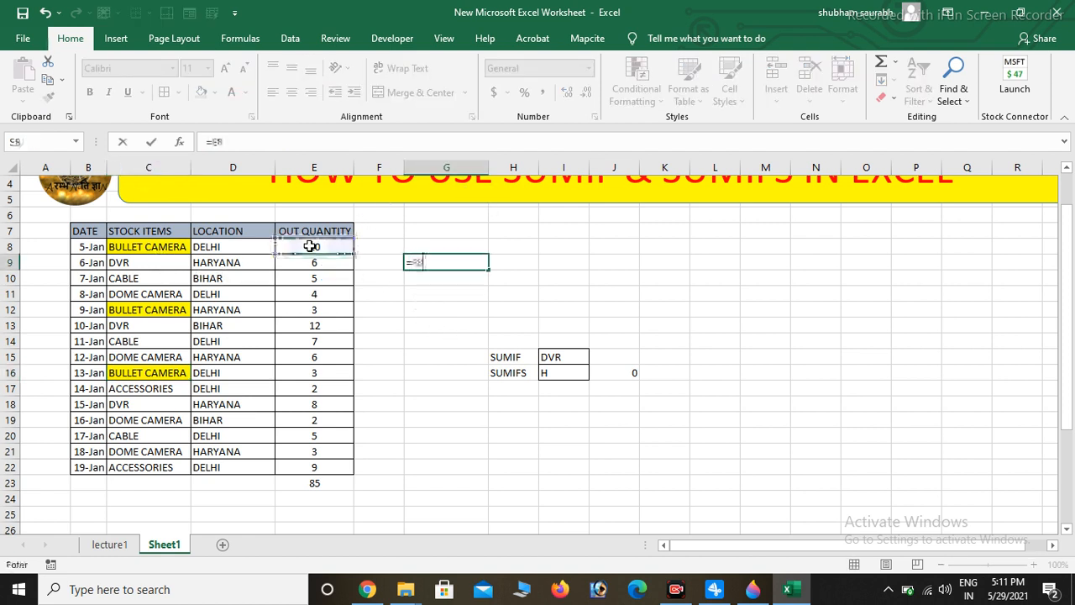
pyautogui.write('+')
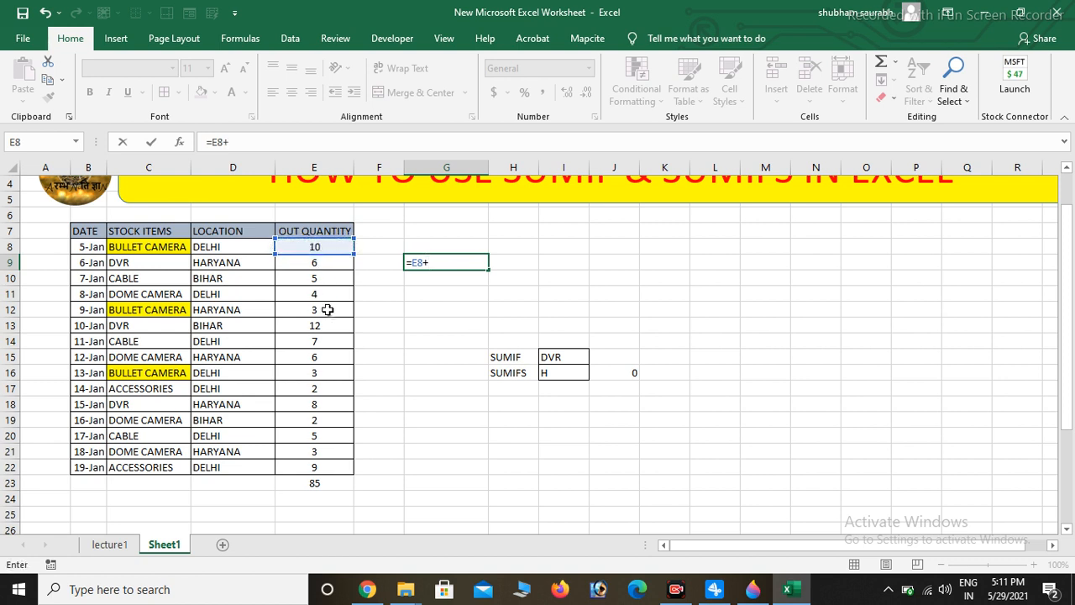
pyautogui.click(327, 310)
pyautogui.write('+')
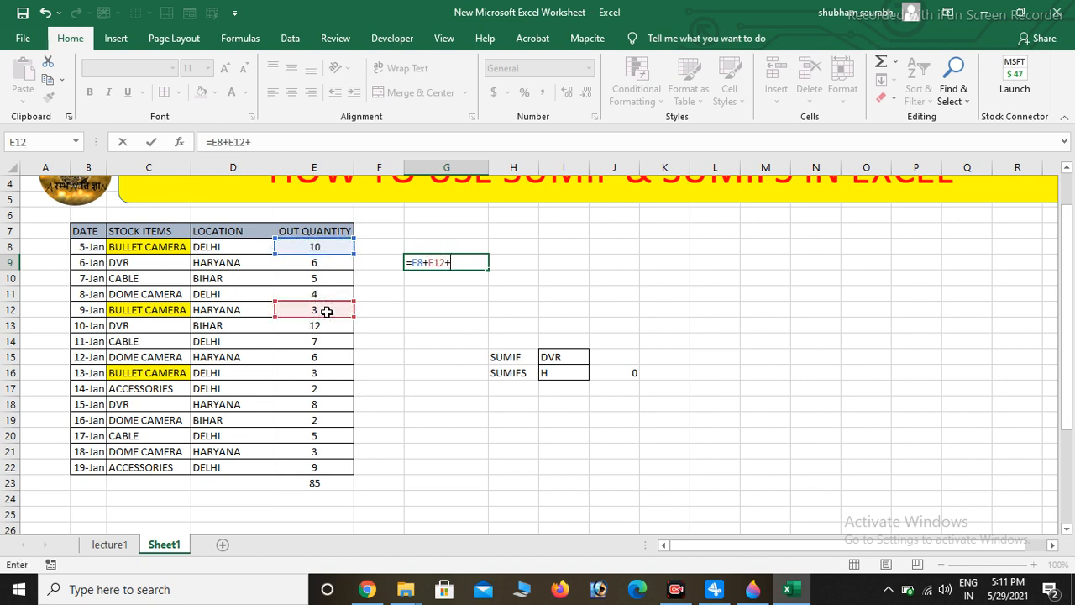
pyautogui.click(298, 375)
pyautogui.write('+')
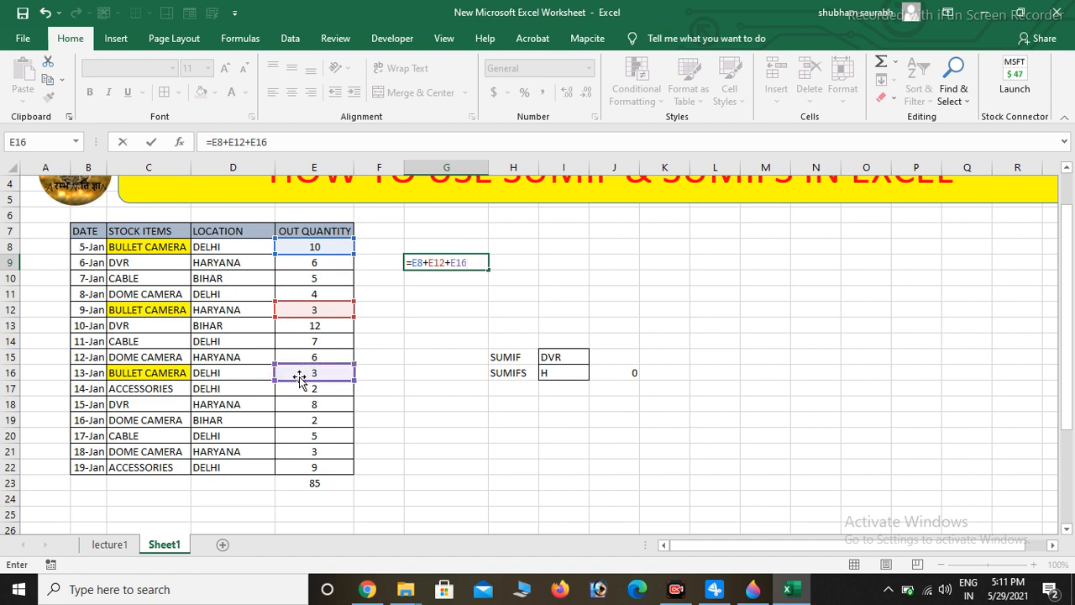
pyautogui.press('Return')
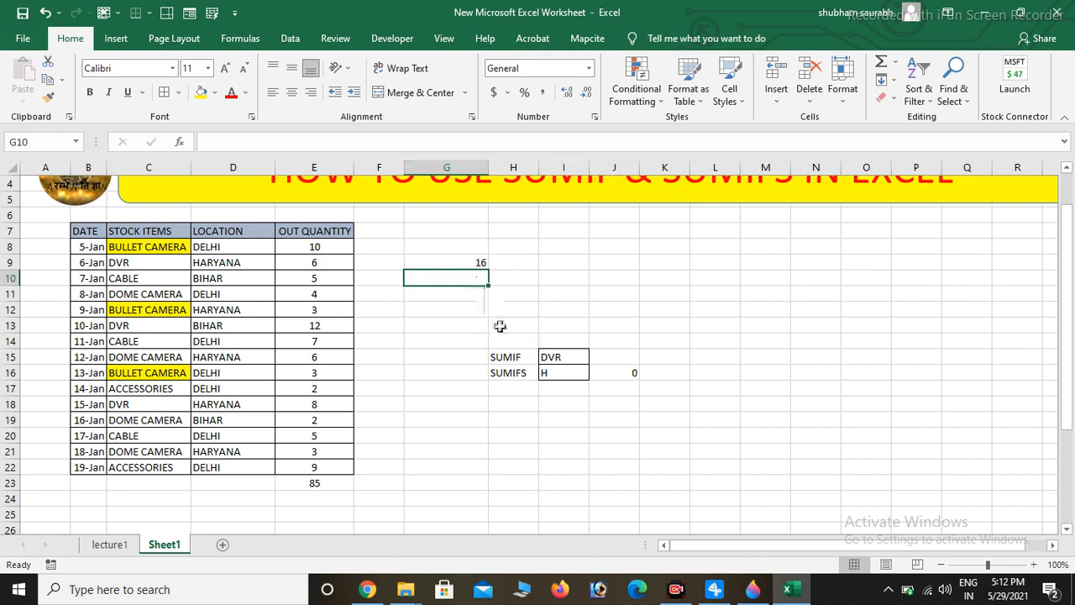
# Enter the label SUMIF in cell G10.
pyautogui.click(504, 360)
pyautogui.click(510, 372)
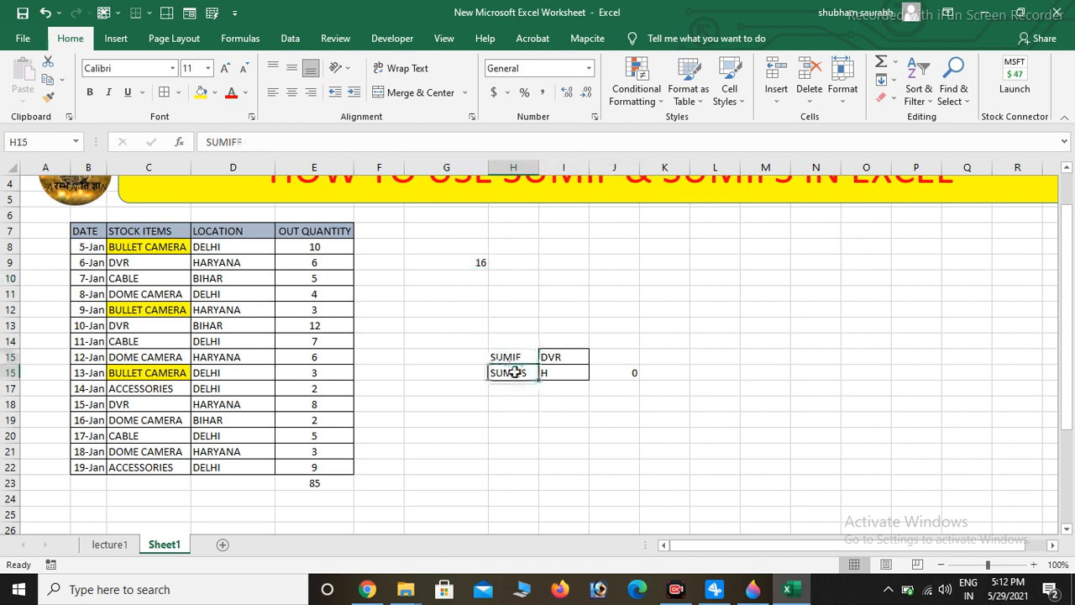
pyautogui.click(462, 280)
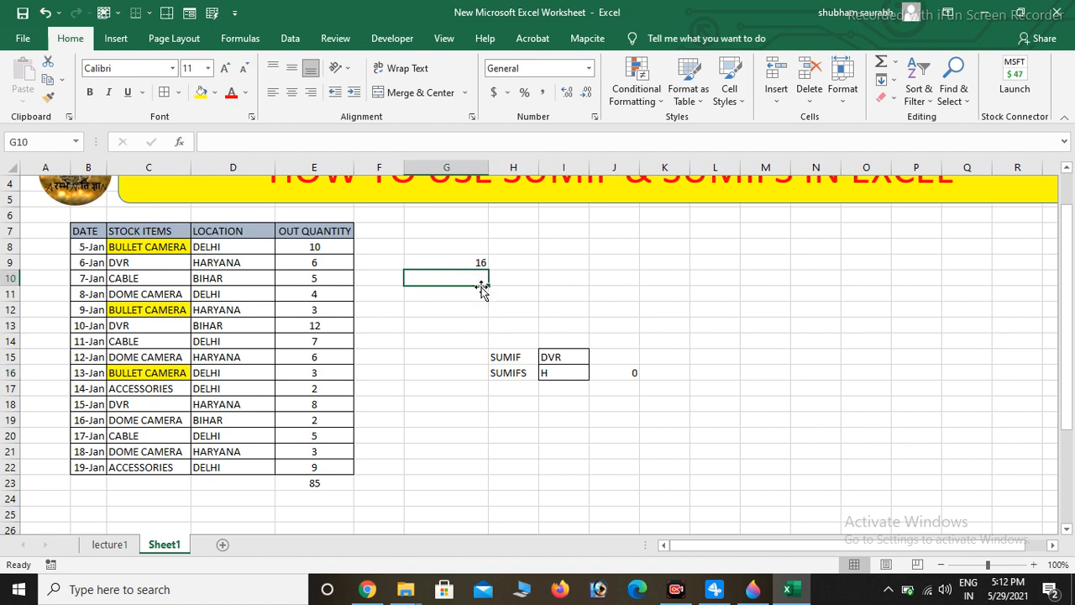
pyautogui.write('SUMIFS')
pyautogui.press('BackSpace')
pyautogui.press('BackSpace')
pyautogui.write('F')
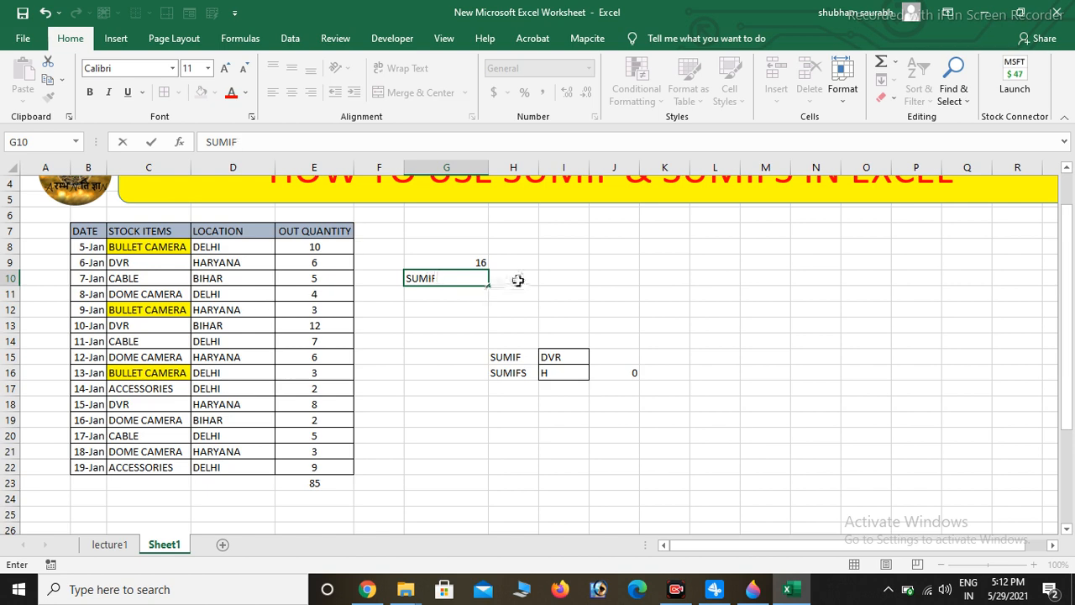
# Start a SUMIF formula in H10 with the stock items as the absolute range $C$8:$C$22.
pyautogui.click(516, 280)
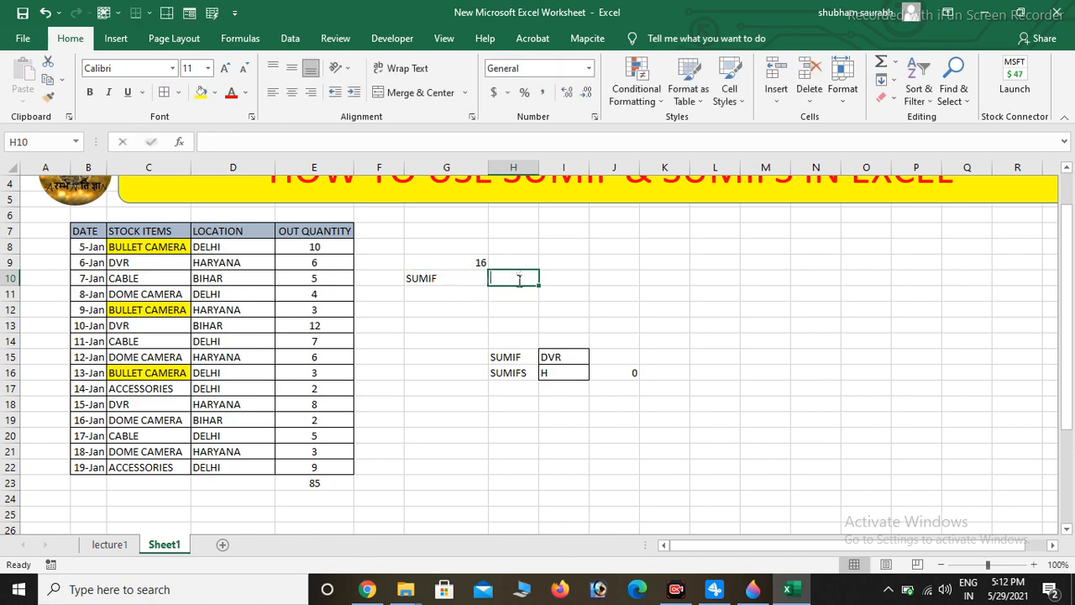
pyautogui.write('=SUM')
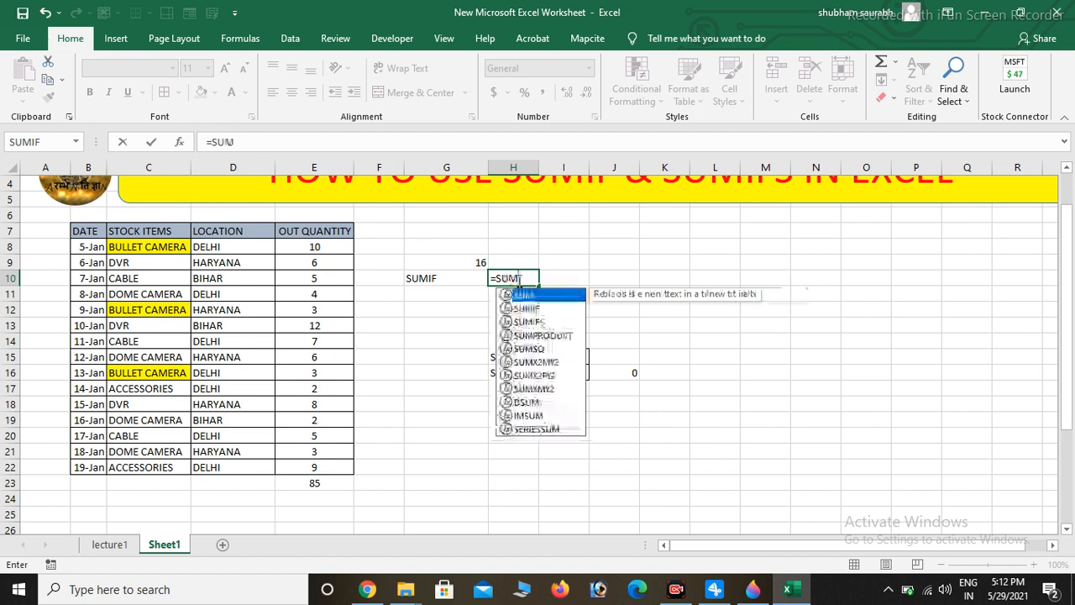
pyautogui.write('IF')
pyautogui.doubleClick(529, 296)
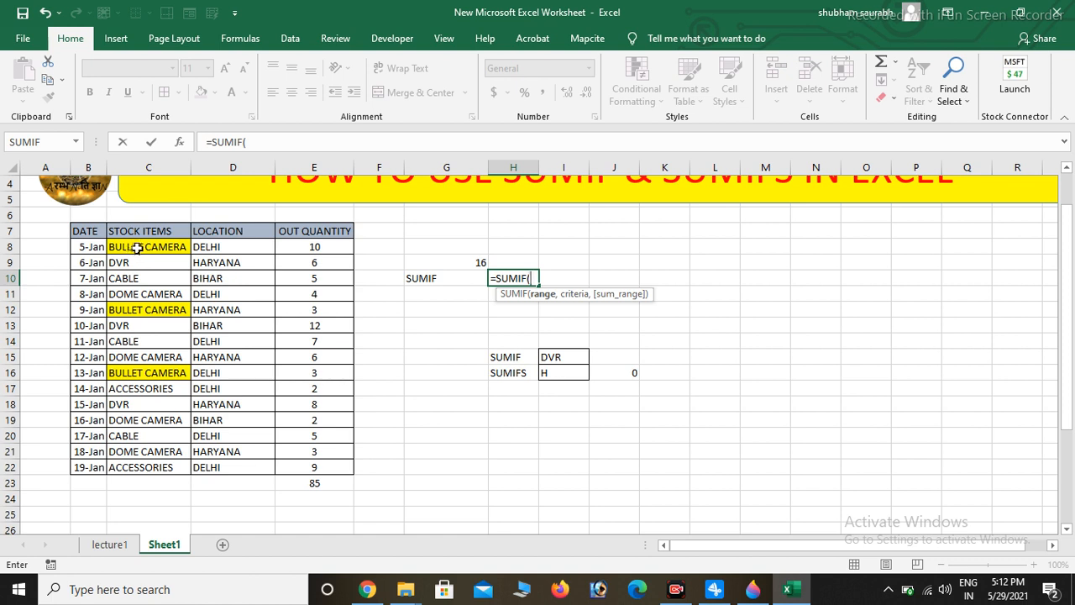
pyautogui.moveTo(134, 249); pyautogui.dragTo(155, 467)
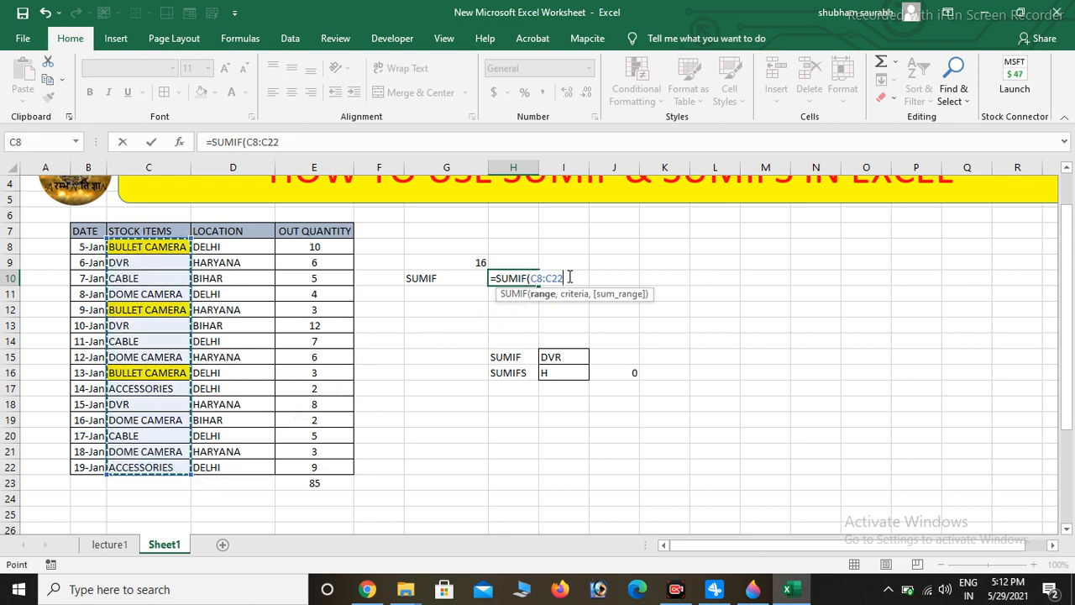
pyautogui.press('F4')
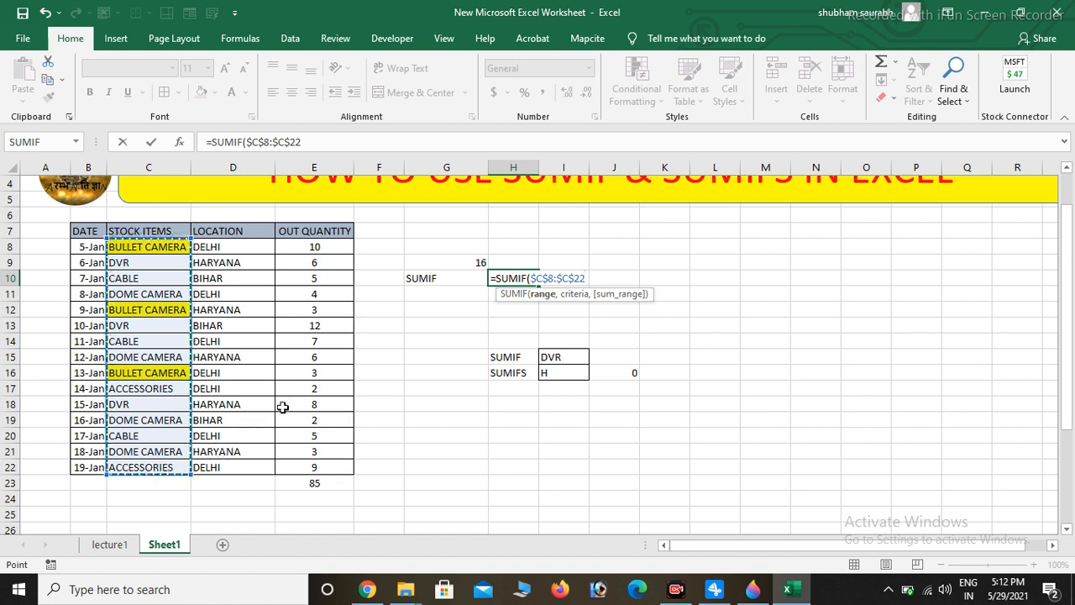
pyautogui.write(',')
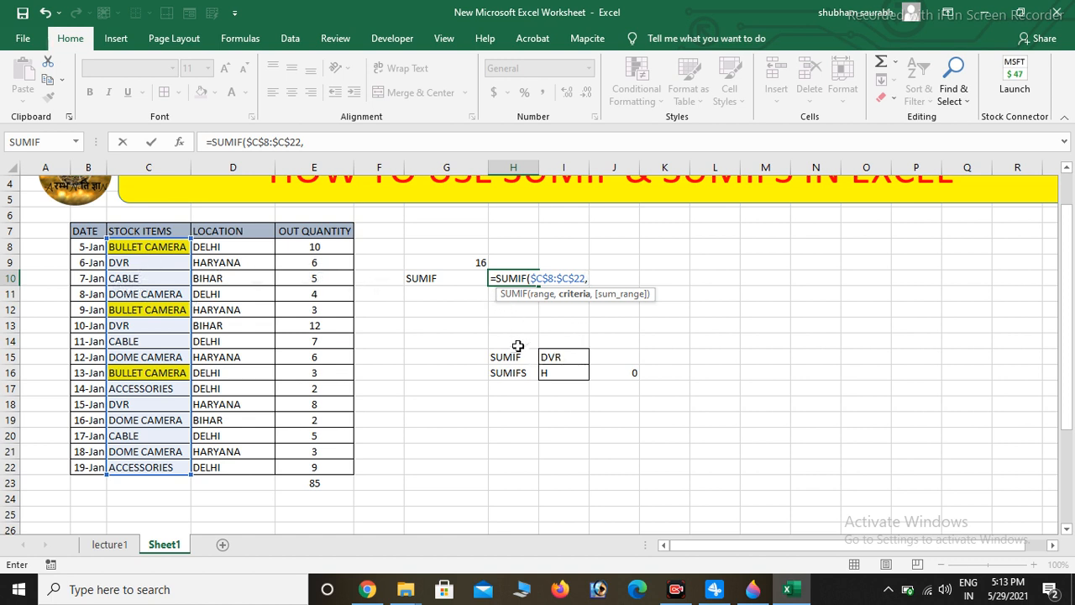
# Add G8 as the SUMIF criteria and the out quantities as the absolute sum range $E$8:$E$22.
pyautogui.click(461, 247)
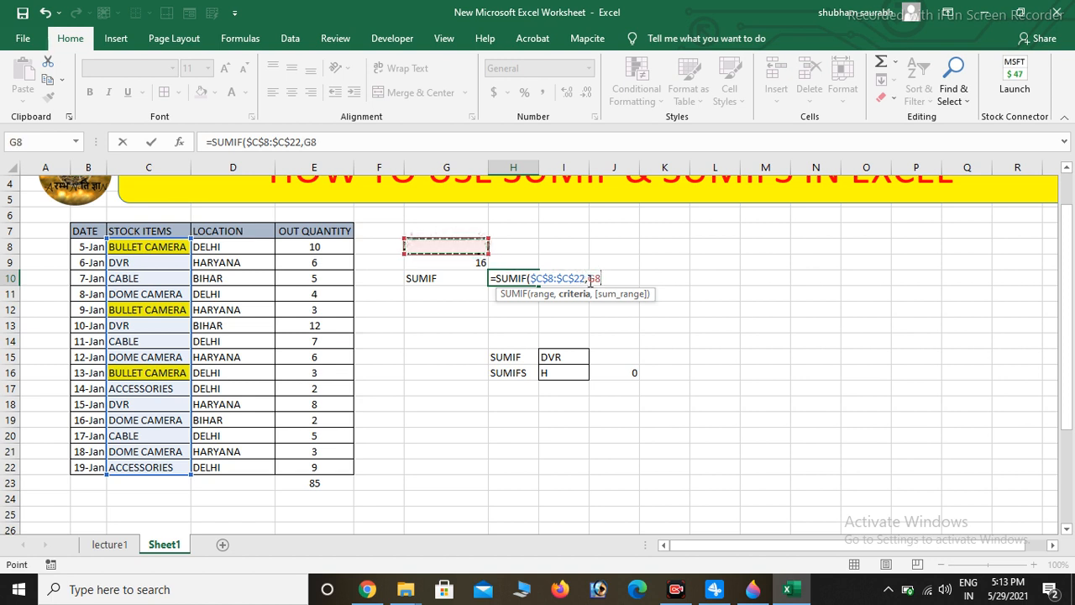
pyautogui.write(',')
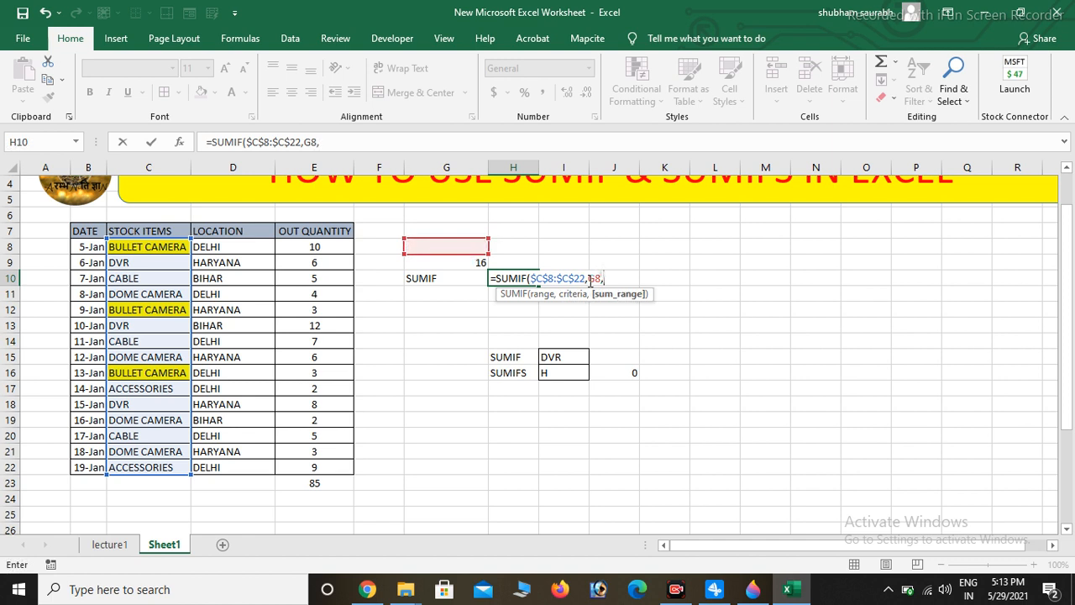
pyautogui.moveTo(320, 246); pyautogui.dragTo(320, 469)
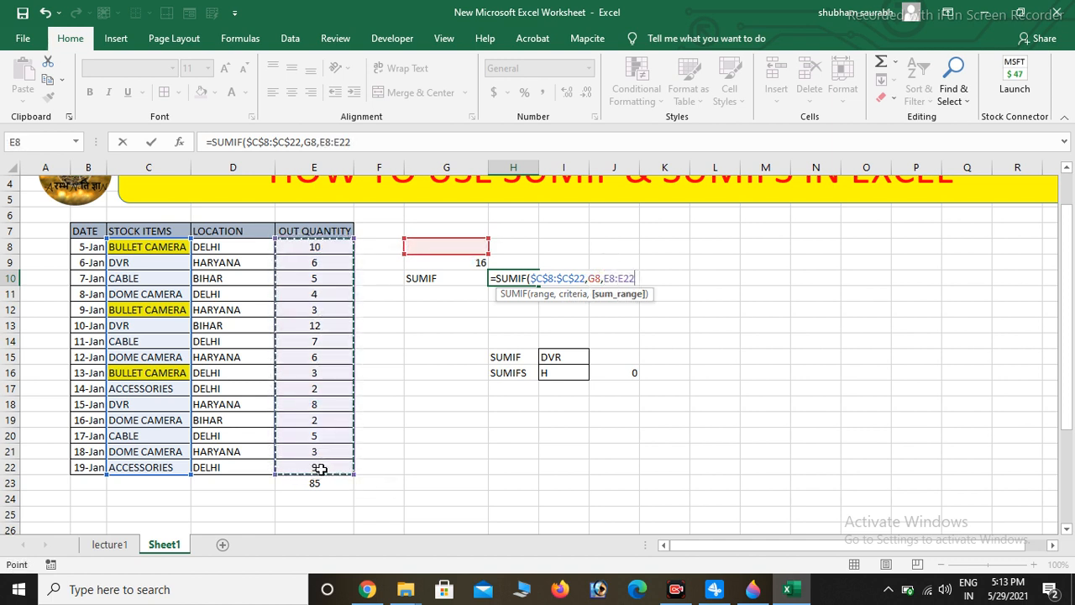
pyautogui.moveTo(605, 278); pyautogui.dragTo(637, 279)
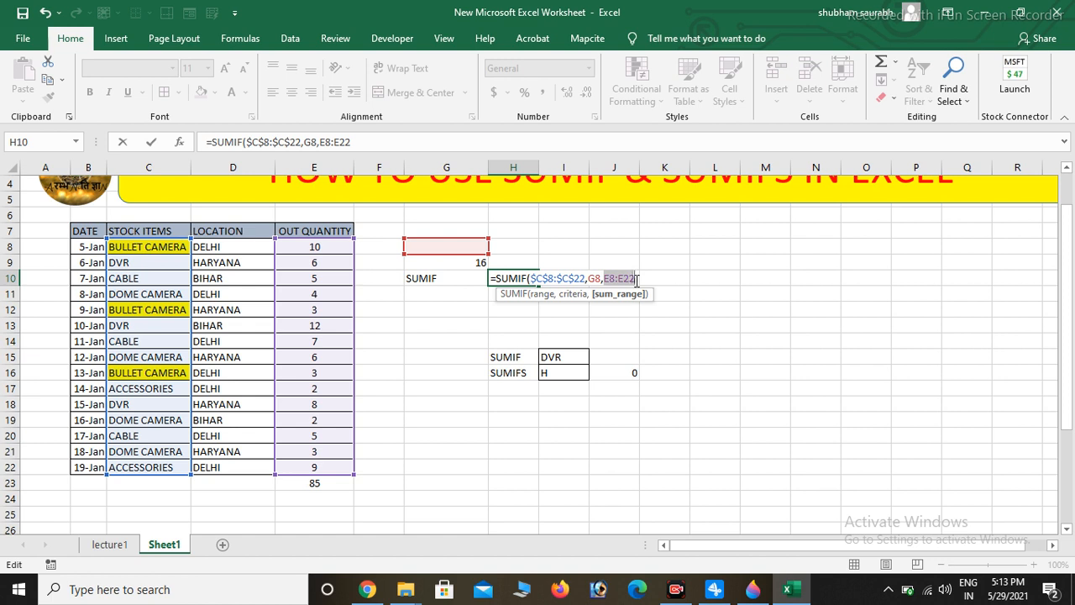
pyautogui.press('F4')
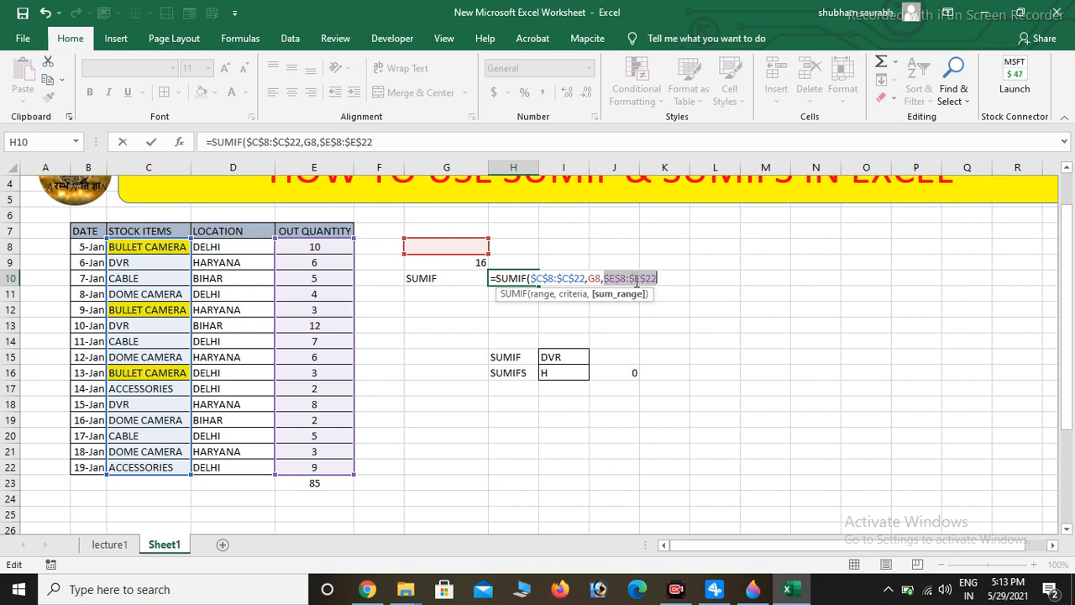
pyautogui.press('BackSpace')
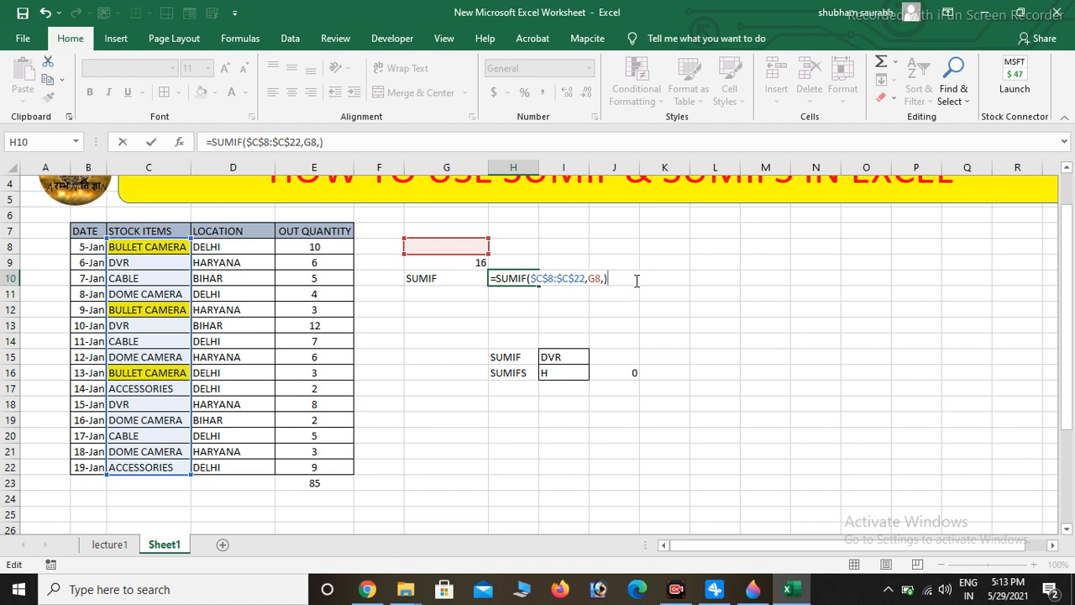
pyautogui.hotkey('ctrl', 'z')
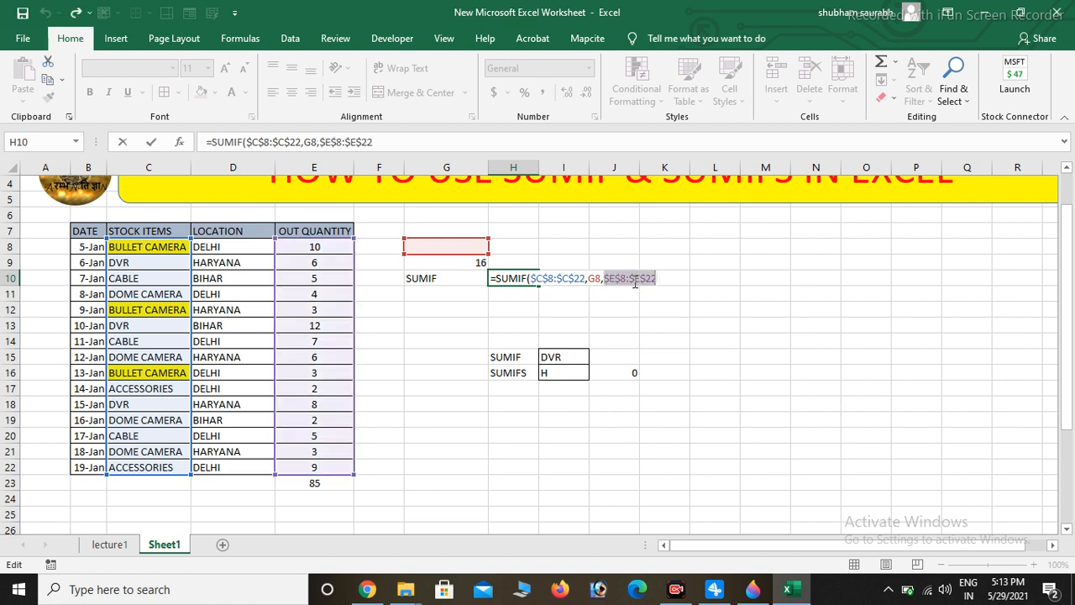
pyautogui.press('BackSpace')
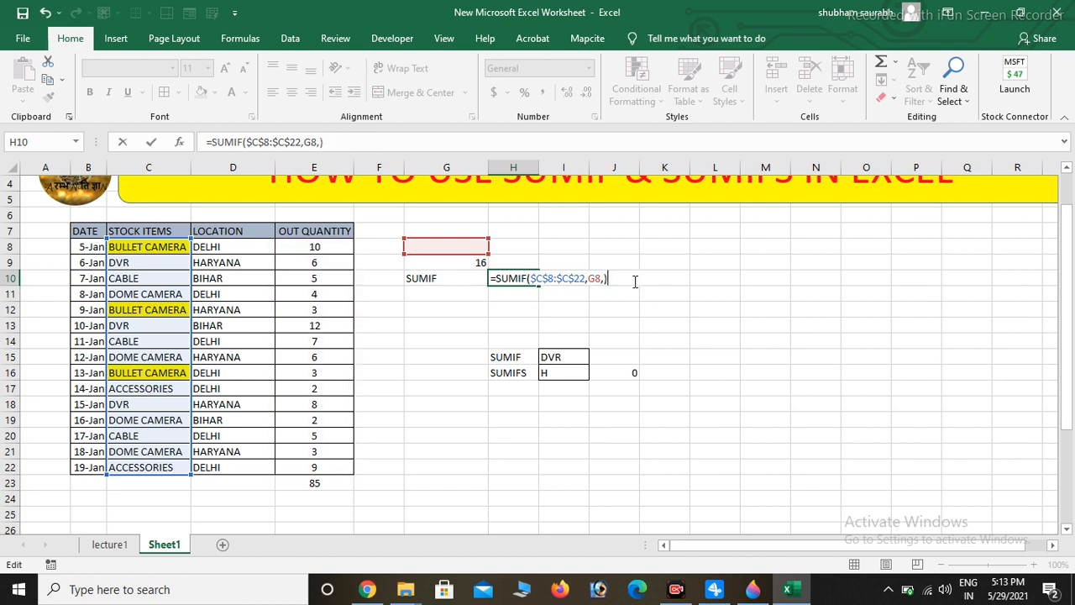
pyautogui.hotkey('ctrl', 'z')
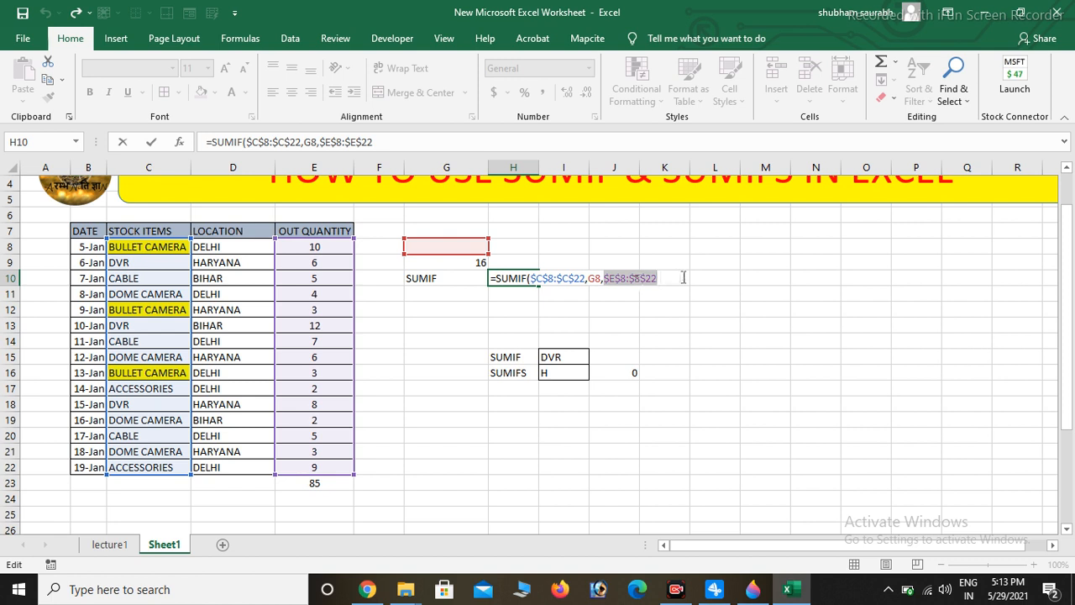
# Close the SUMIF formula's parenthesis and commit =SUMIF($C$8:$C$22,G8,$E$8:$E$22) in H10.
pyautogui.click(683, 277)
pyautogui.write(')')
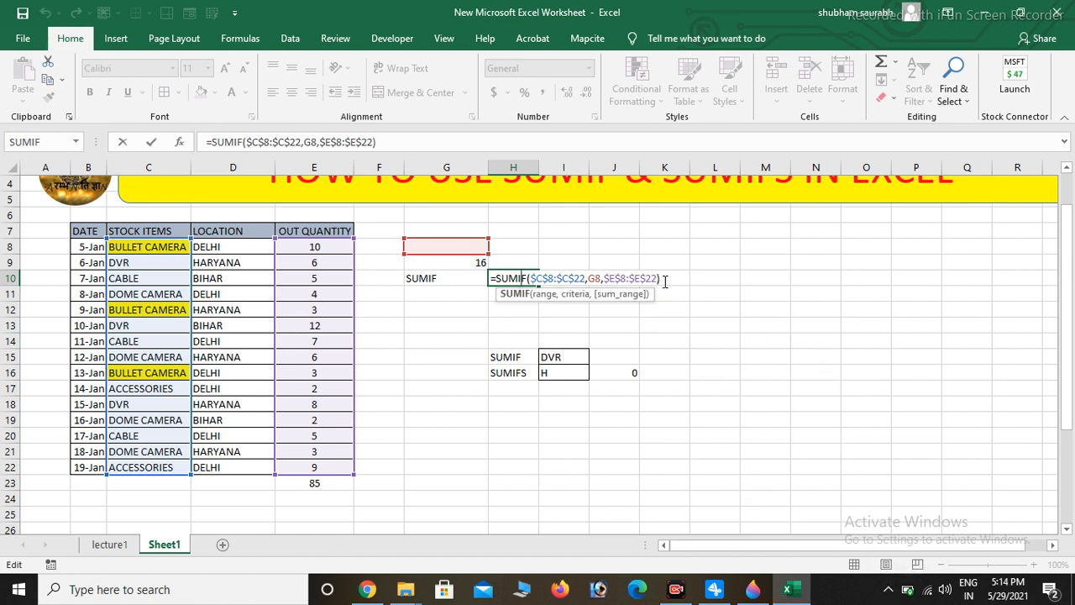
pyautogui.press('Return')
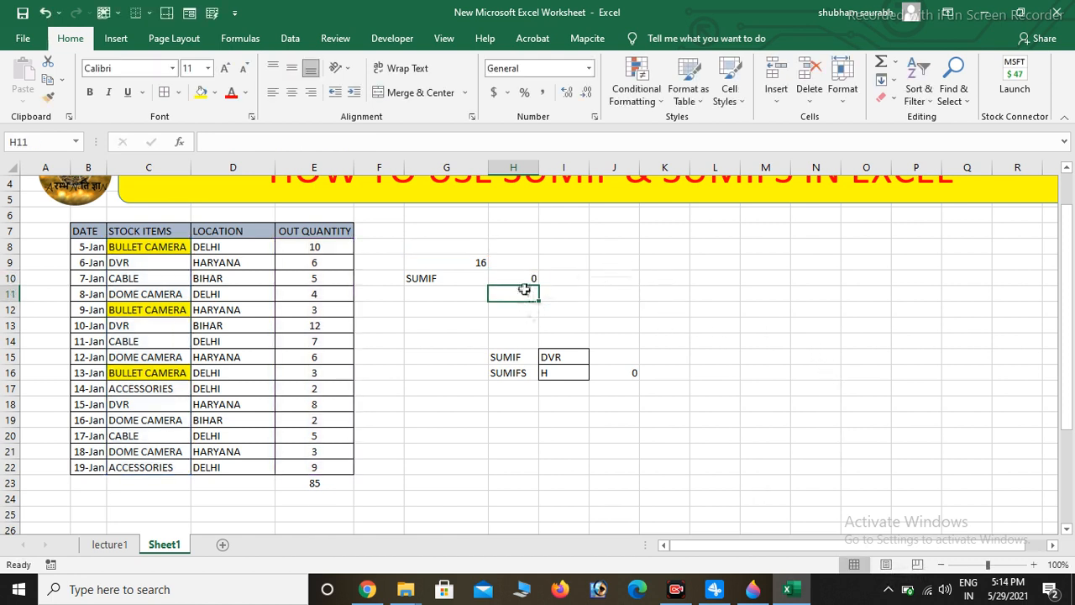
# Copy BULLET CAMERA from C8 into the SUMIF criteria cell G8.
pyautogui.click(526, 278)
pyautogui.doubleClick(523, 277)
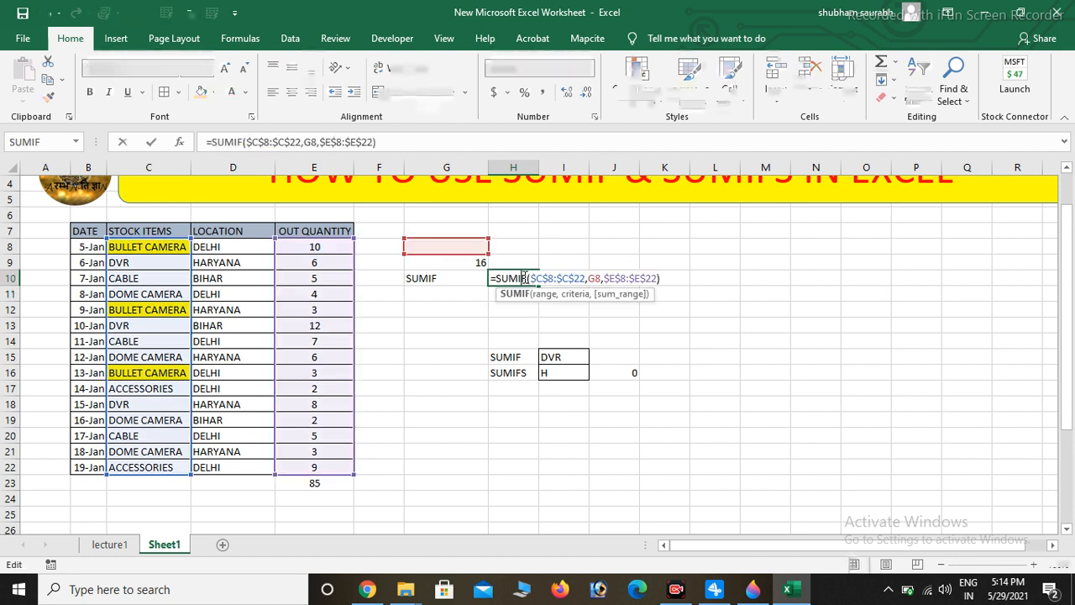
pyautogui.click(452, 245)
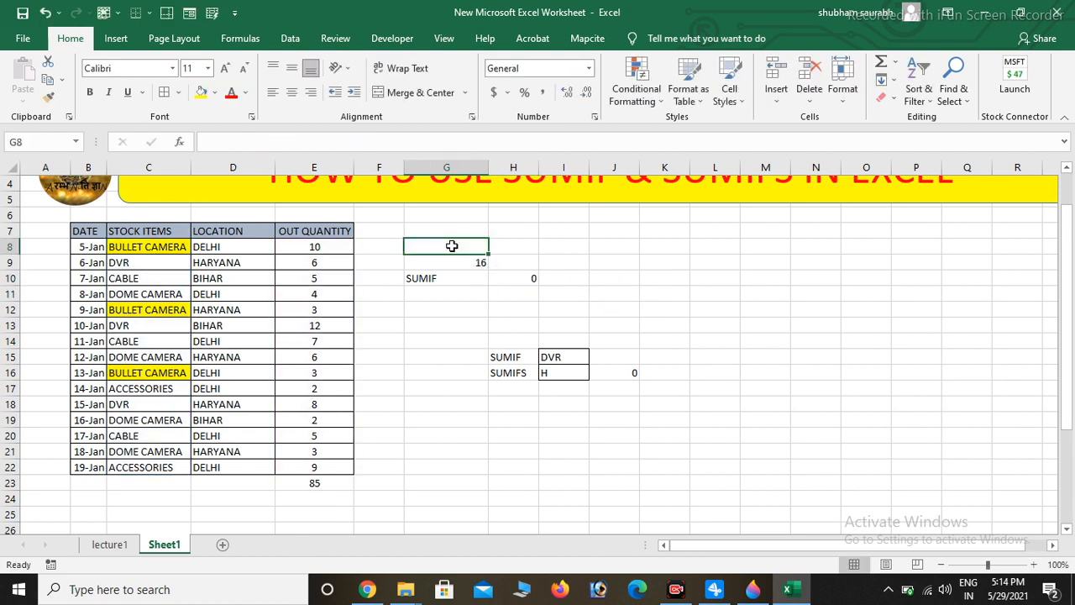
pyautogui.click(155, 248)
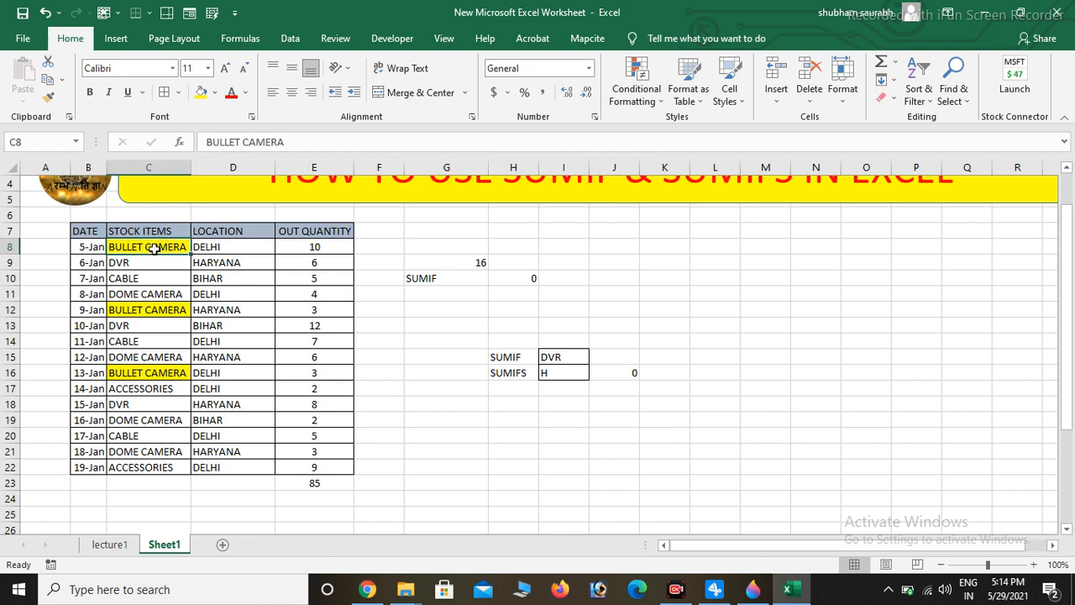
pyautogui.hotkey('ctrl', 'c')
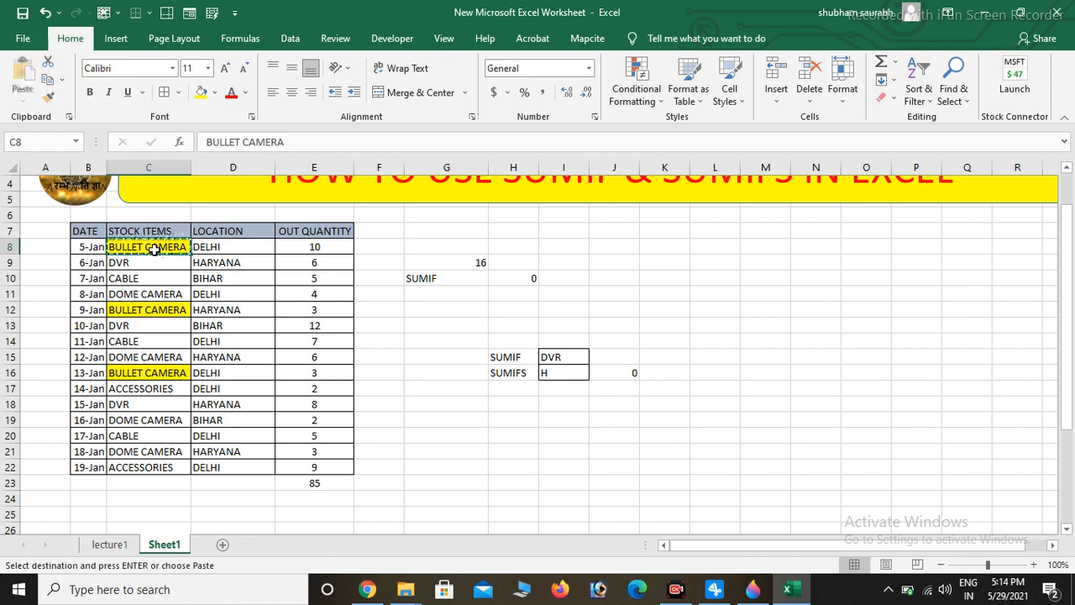
pyautogui.click(456, 249)
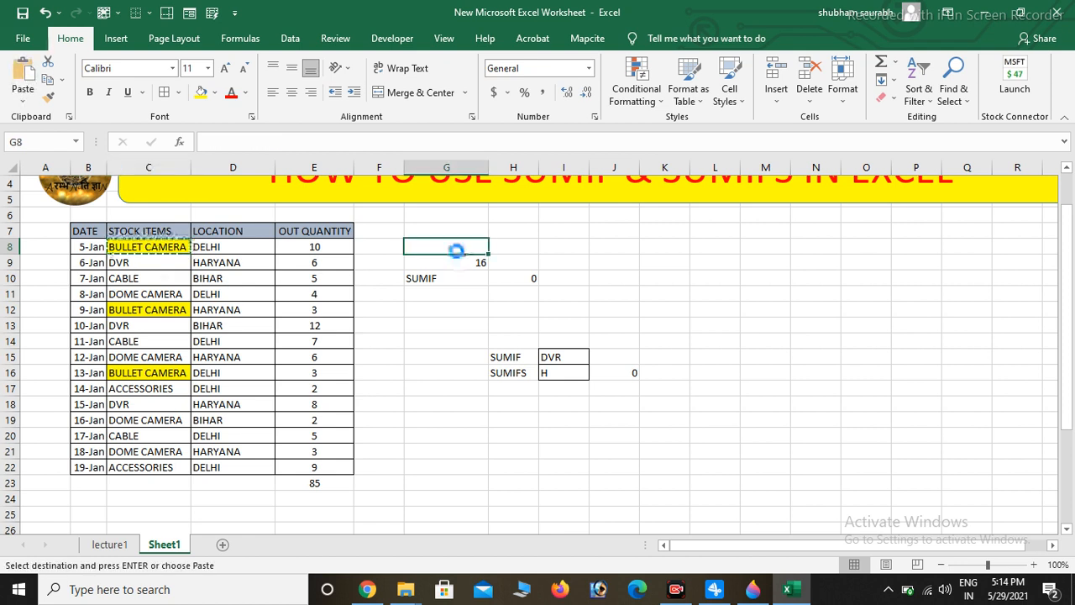
pyautogui.hotkey('ctrl', 'v')
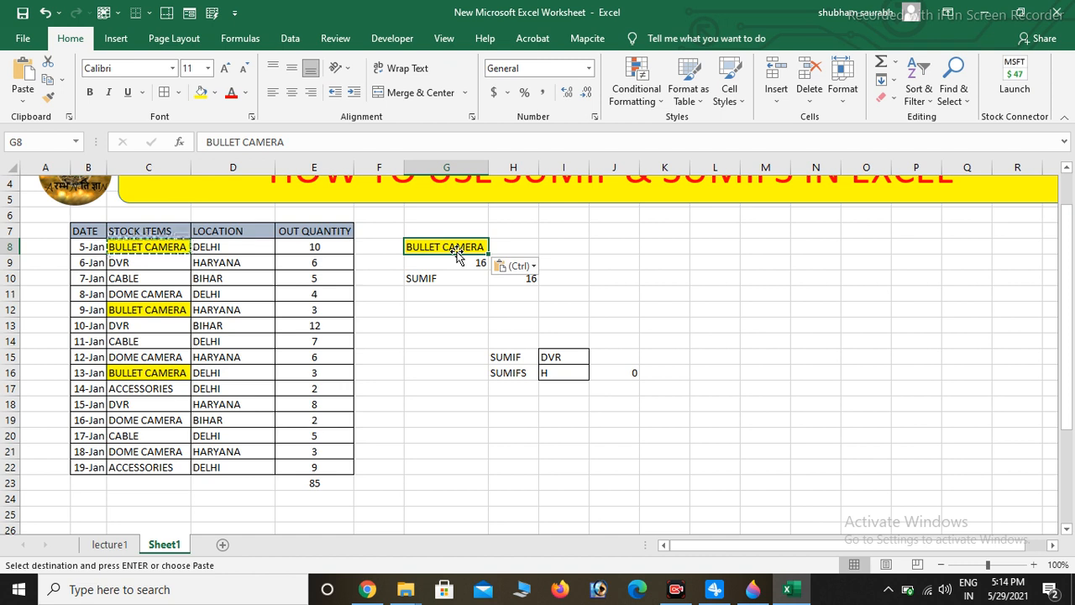
# Apply borders to the SUMIF label and result cells G10:H10.
pyautogui.click(516, 280)
pyautogui.moveTo(456, 283); pyautogui.dragTo(513, 279)
pyautogui.doubleClick(681, 260)
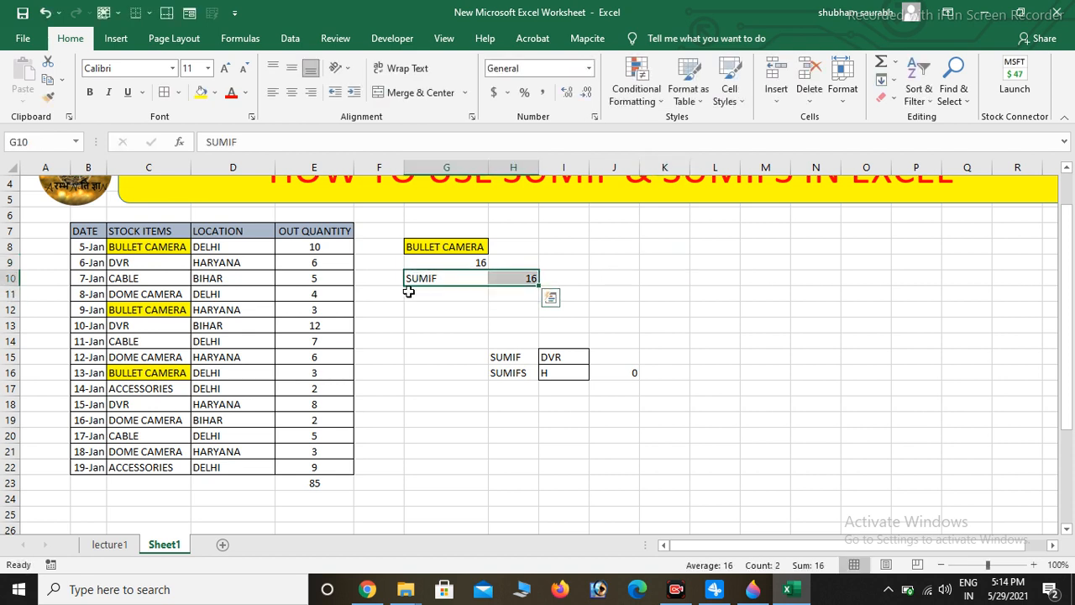
pyautogui.click(165, 94)
pyautogui.click(622, 280)
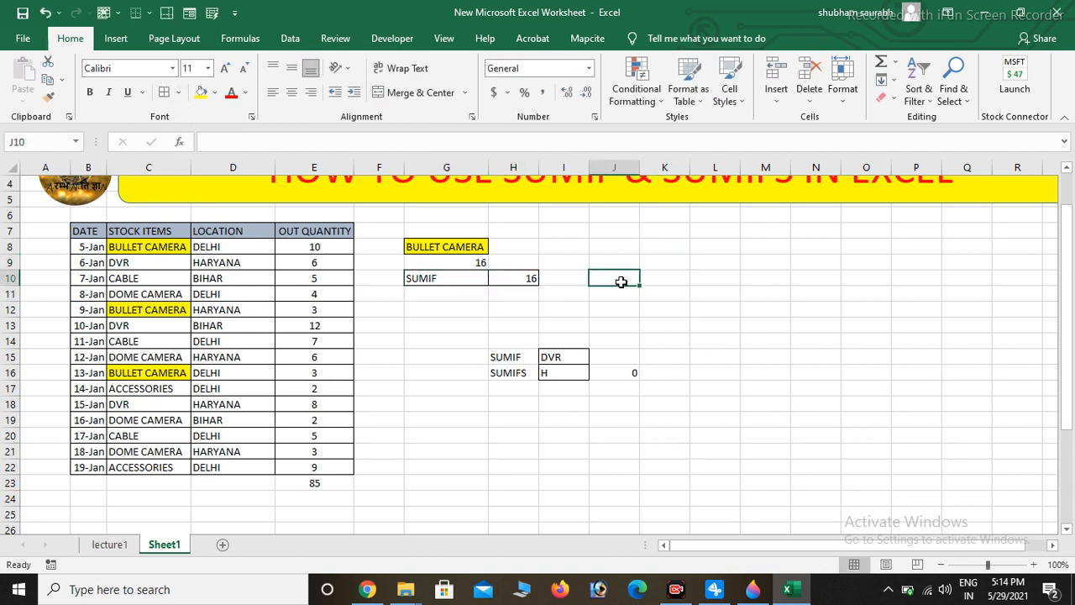
# Change the SUMIF criteria in G8 to DVR.
pyautogui.click(464, 247)
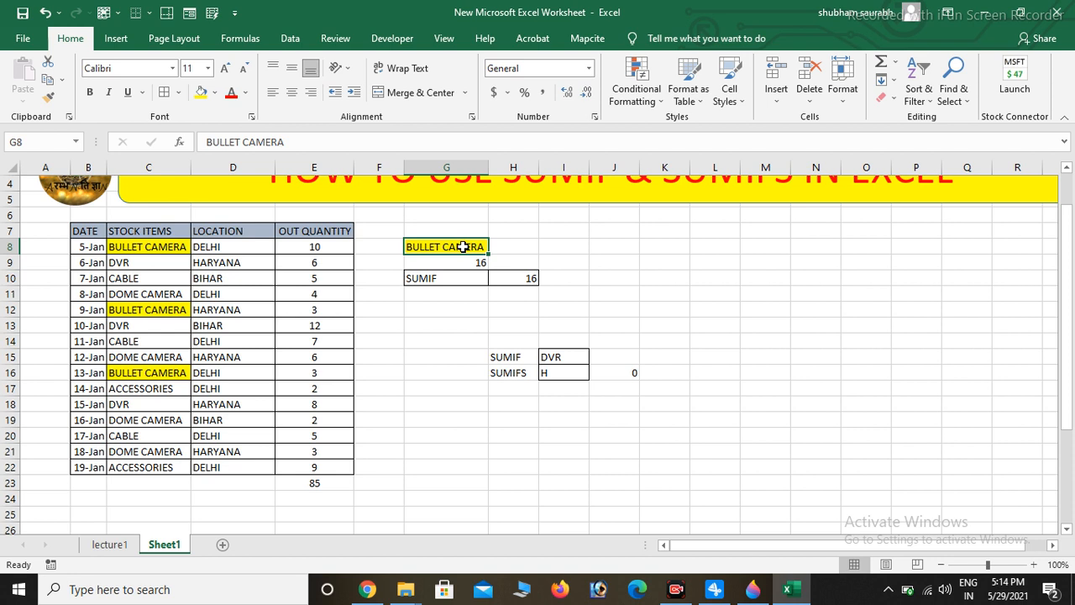
pyautogui.write('DVR')
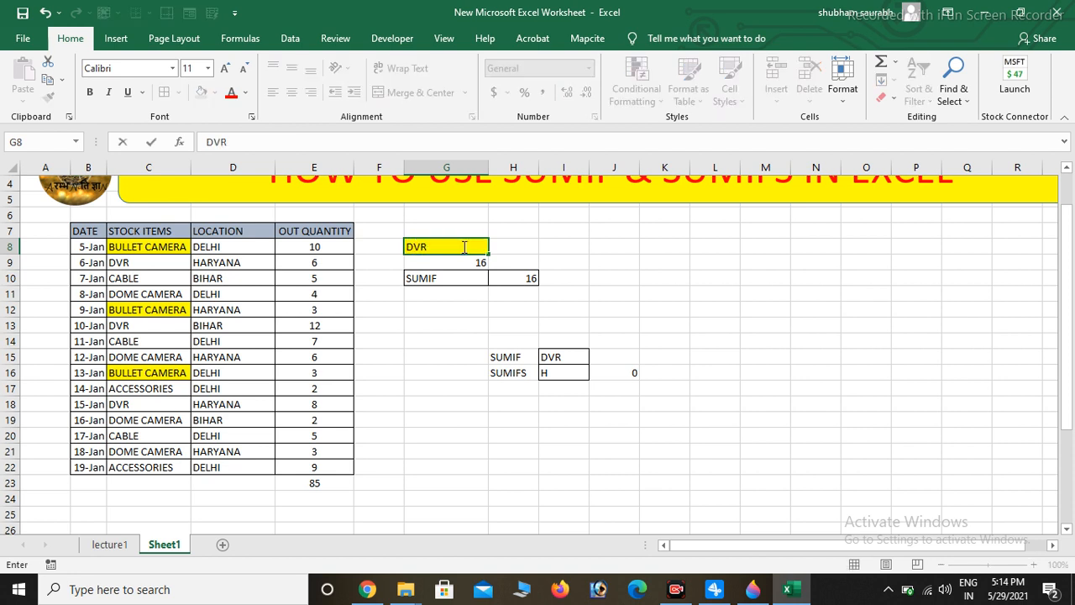
pyautogui.press('Return')
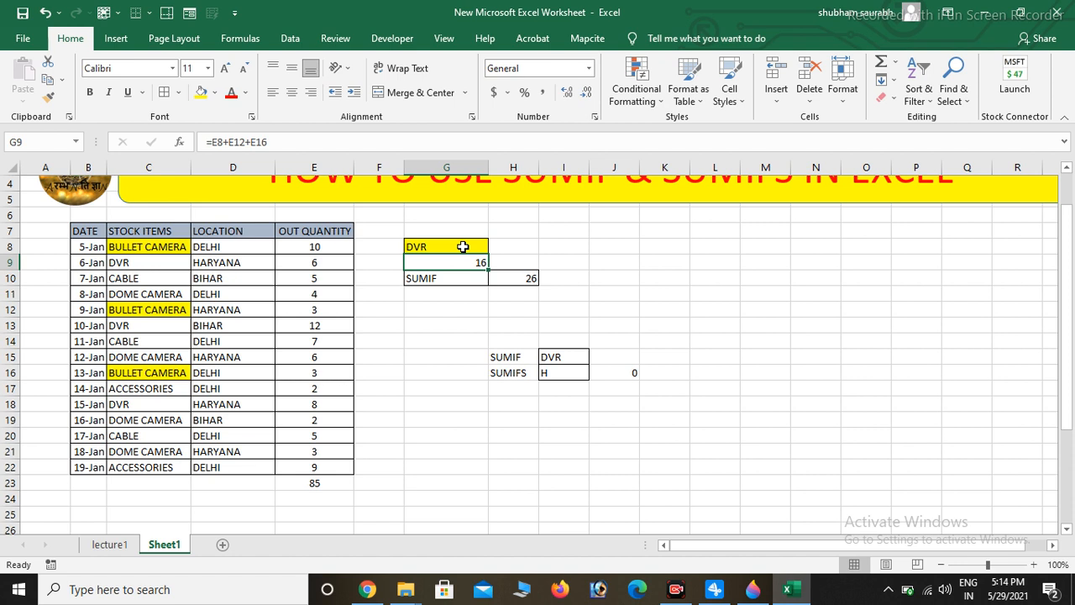
pyautogui.write('CABLE')
pyautogui.press('Return')
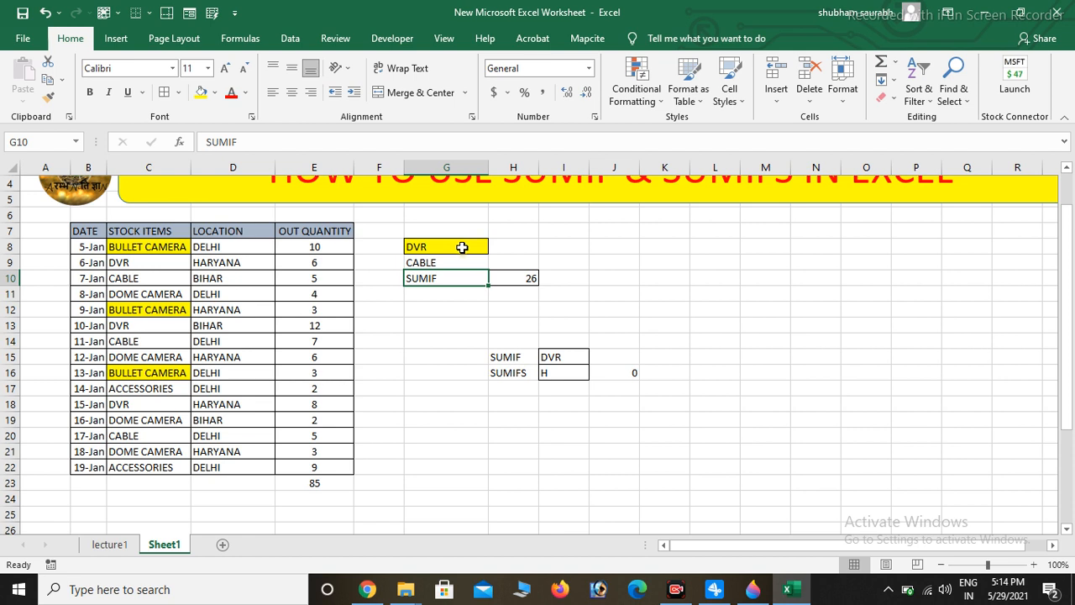
pyautogui.hotkey('ctrl', 'z')
# Set the SUMIF criteria in G8 to CABLE and review the formula's ranges in H10.
pyautogui.click(462, 247)
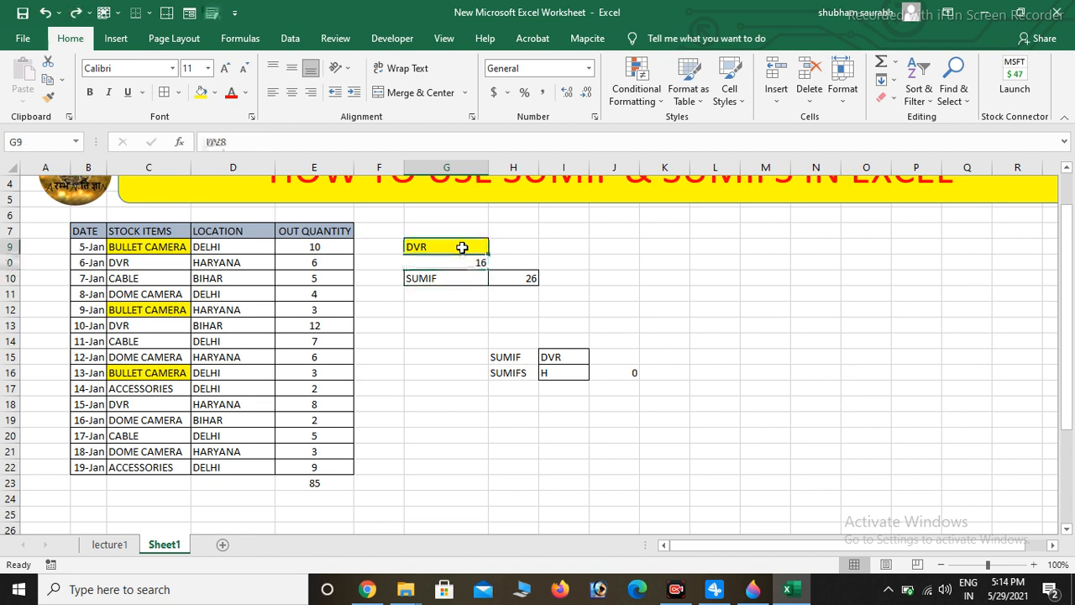
pyautogui.write('CABLE')
pyautogui.press('Return')
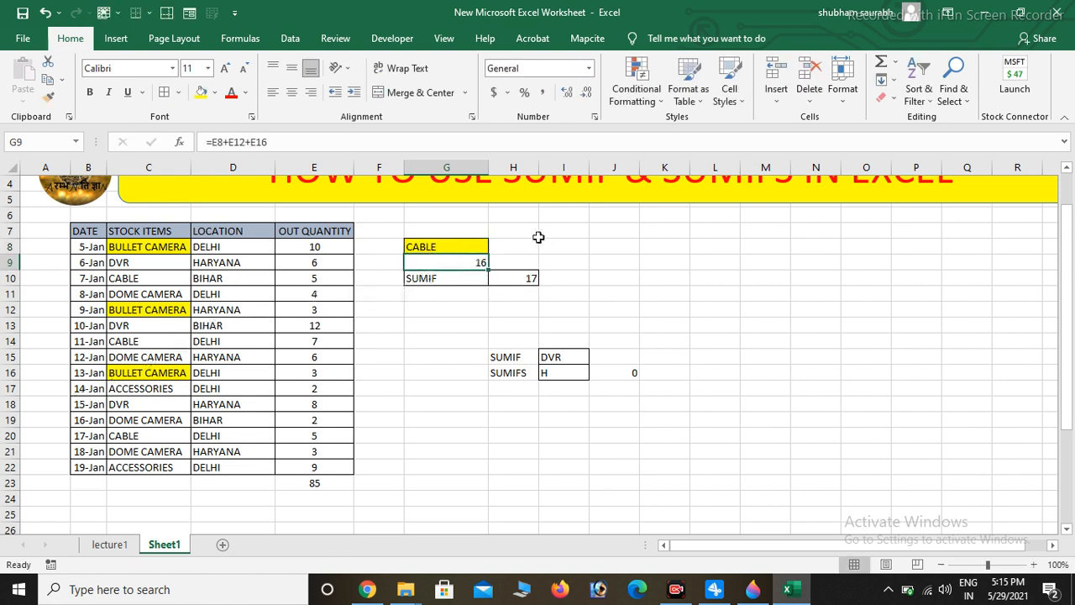
pyautogui.doubleClick(522, 278)
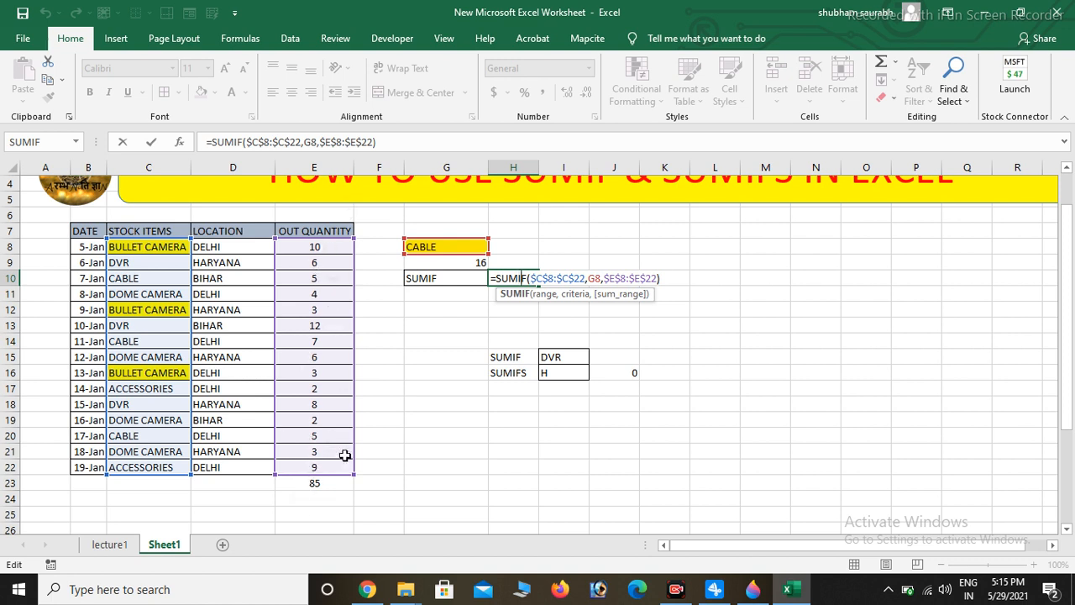
pyautogui.press('Return')
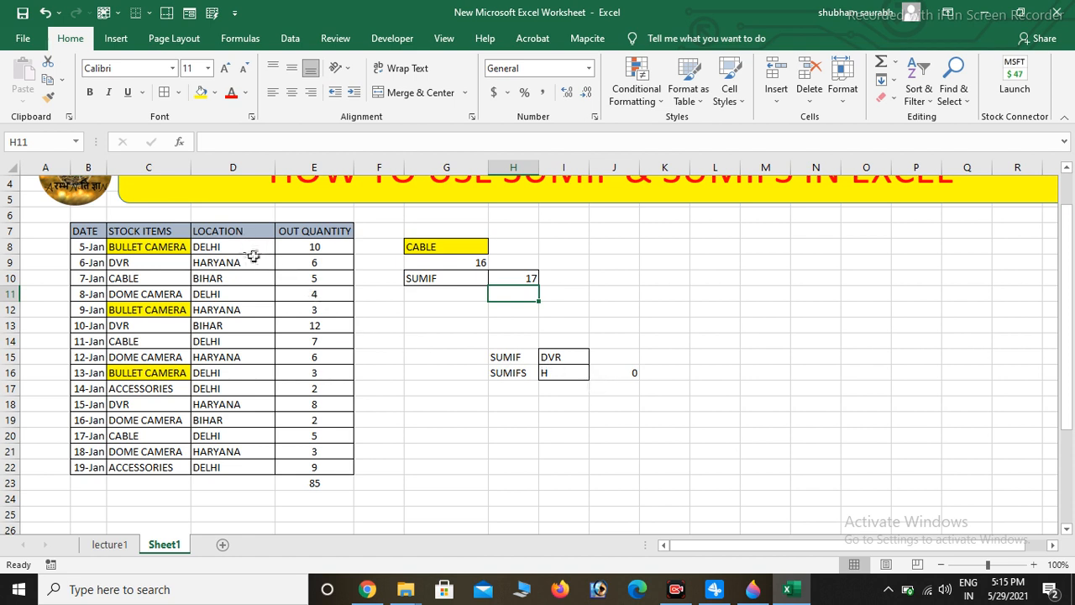
# Start a SUMIFS formula in K16 with the out quantities E8:E22 as the sum range.
pyautogui.click(581, 371)
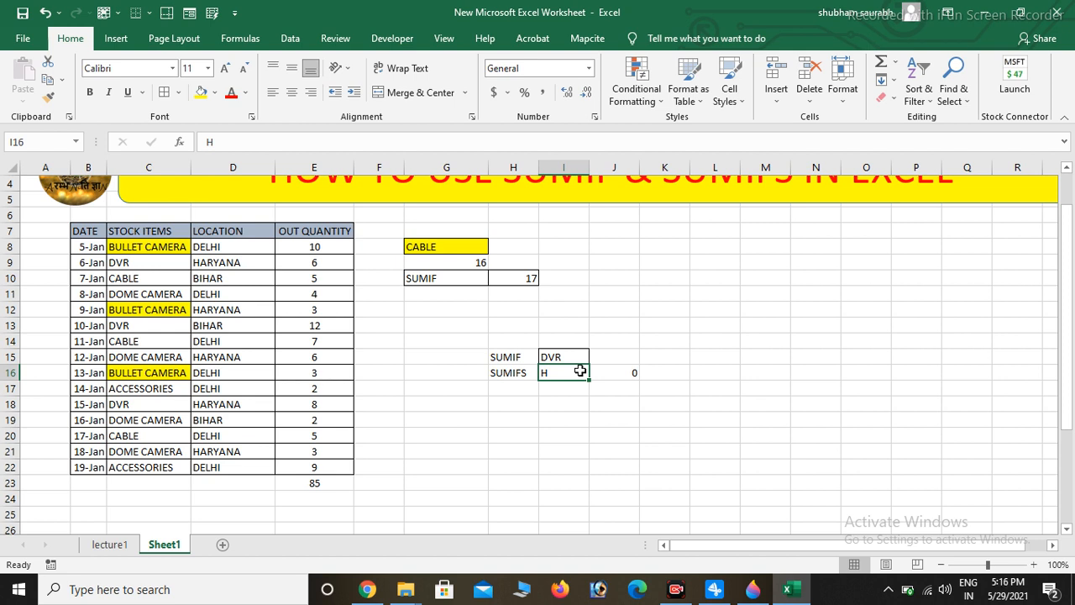
pyautogui.click(658, 380)
pyautogui.write('=')
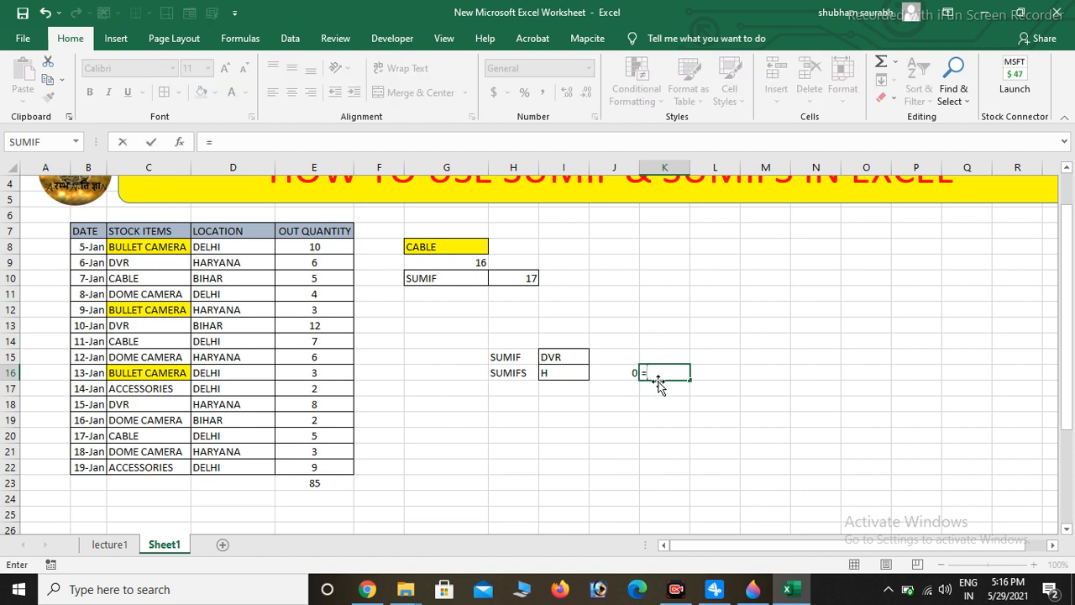
pyautogui.write('SUMI')
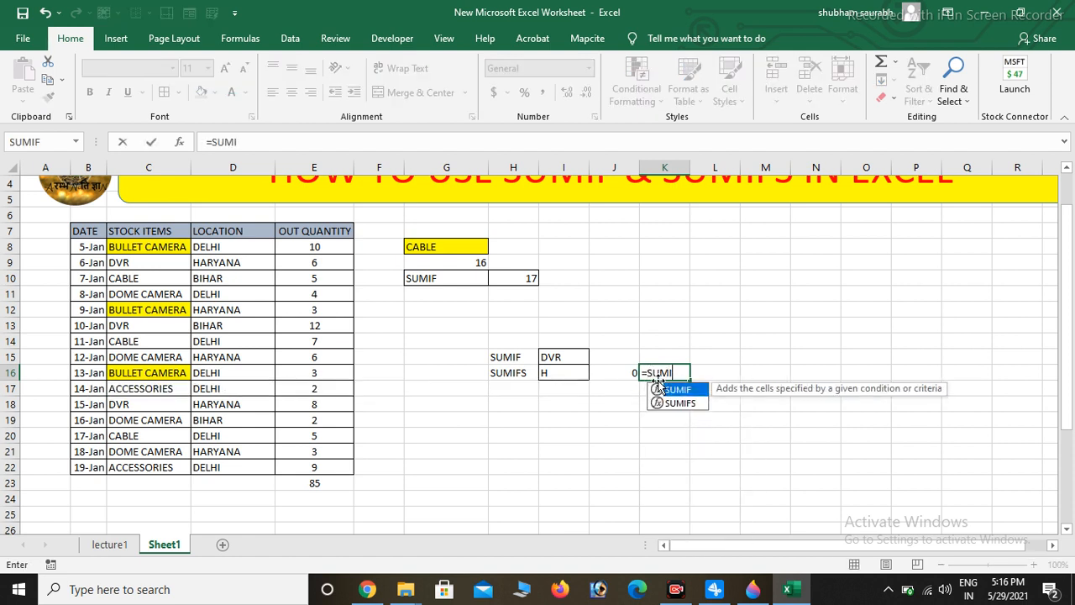
pyautogui.write('FS')
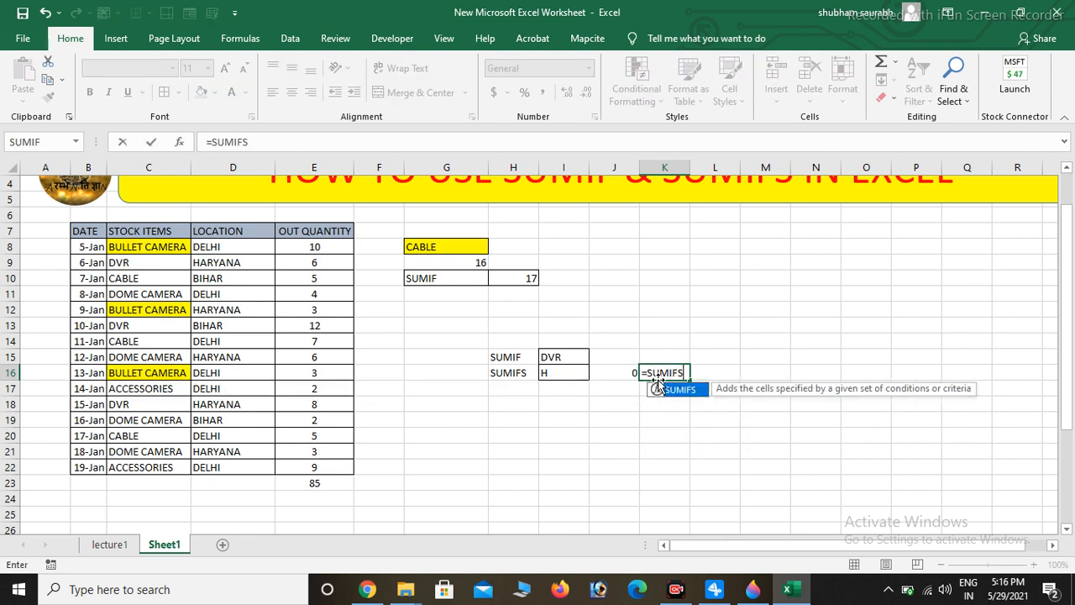
pyautogui.doubleClick(680, 391)
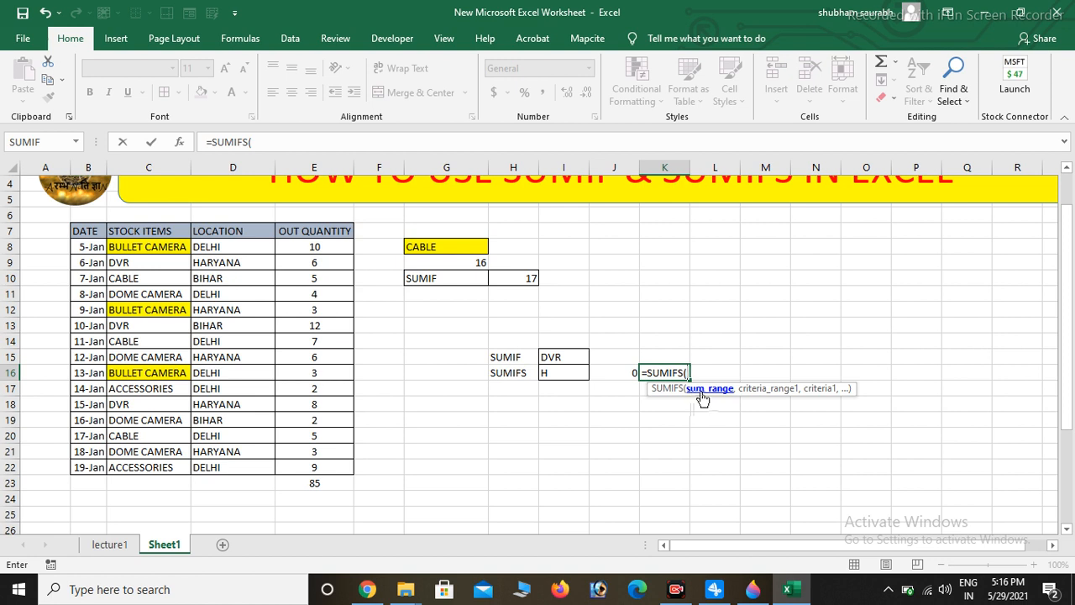
pyautogui.moveTo(310, 246); pyautogui.dragTo(324, 466)
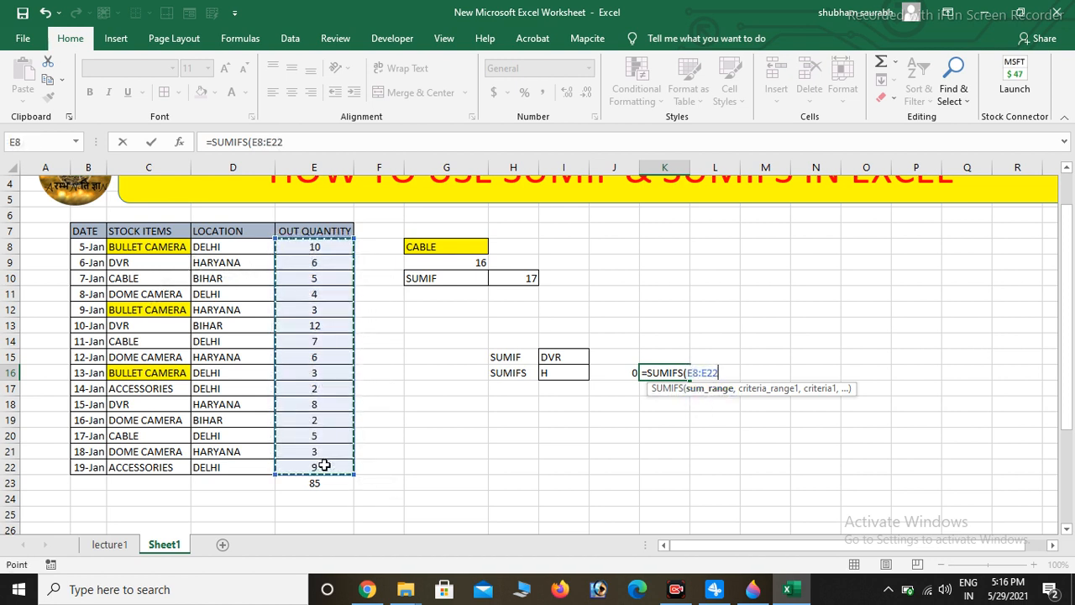
pyautogui.write(',')
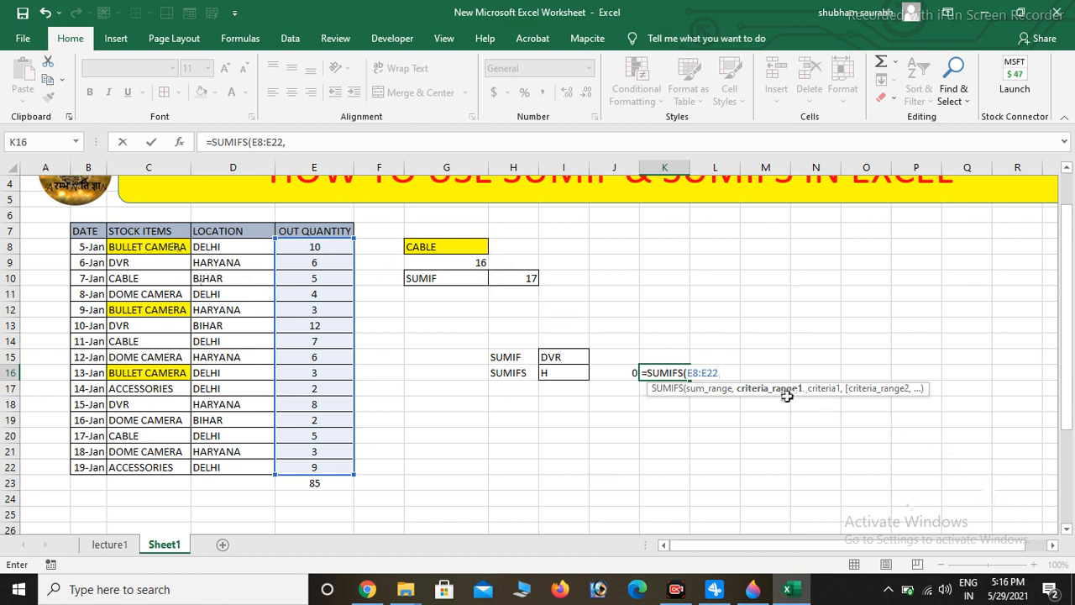
# Add the stock items C8:C22 as the first criteria range and make both SUMIFS ranges absolute.
pyautogui.moveTo(161, 247); pyautogui.dragTo(164, 467)
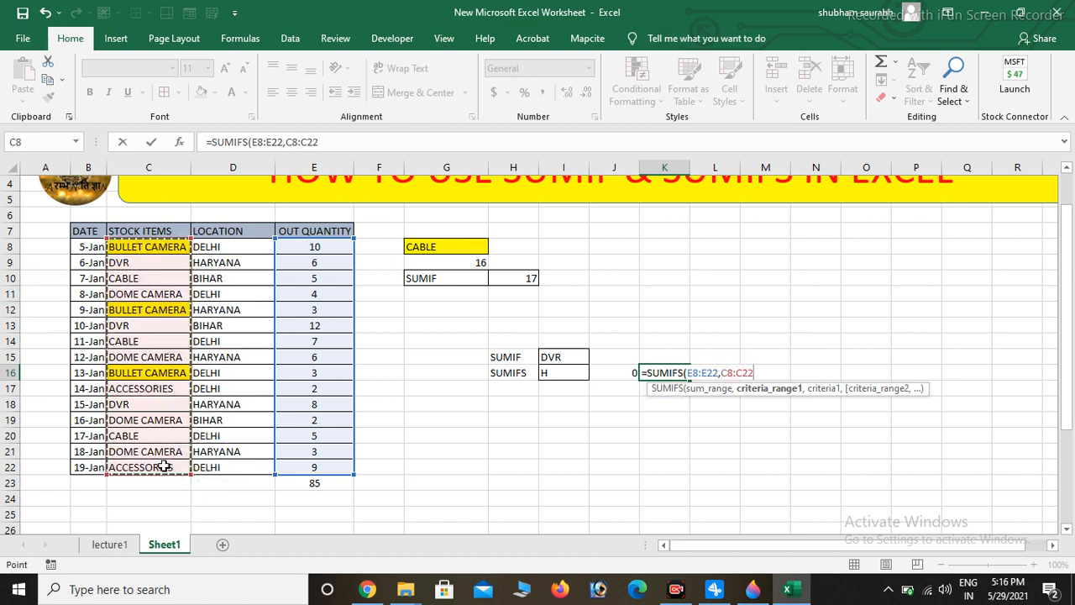
pyautogui.write(',')
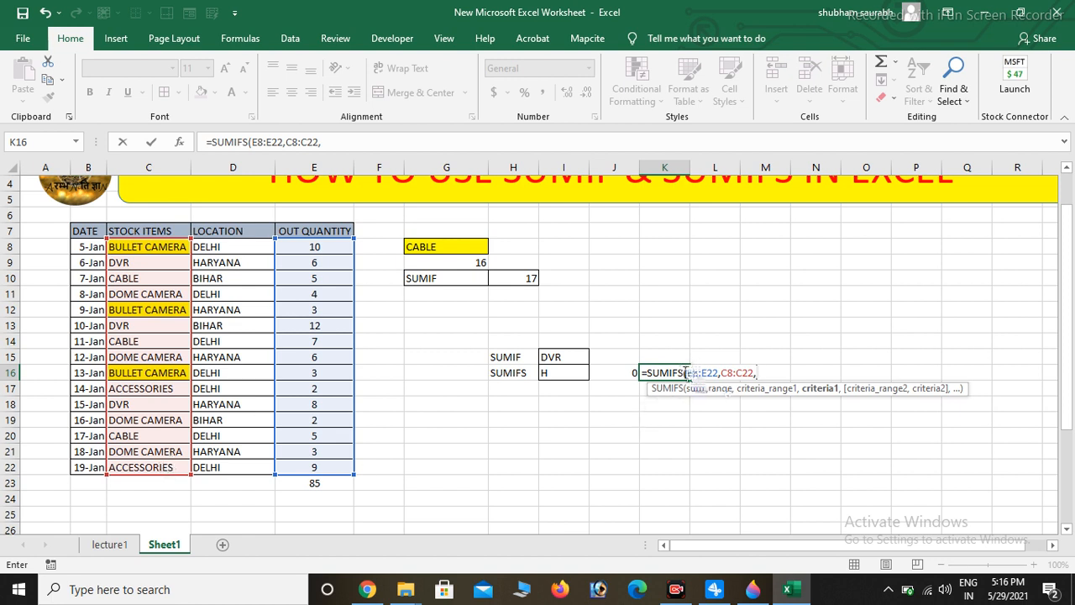
pyautogui.moveTo(691, 372); pyautogui.dragTo(755, 373)
pyautogui.press('F4')
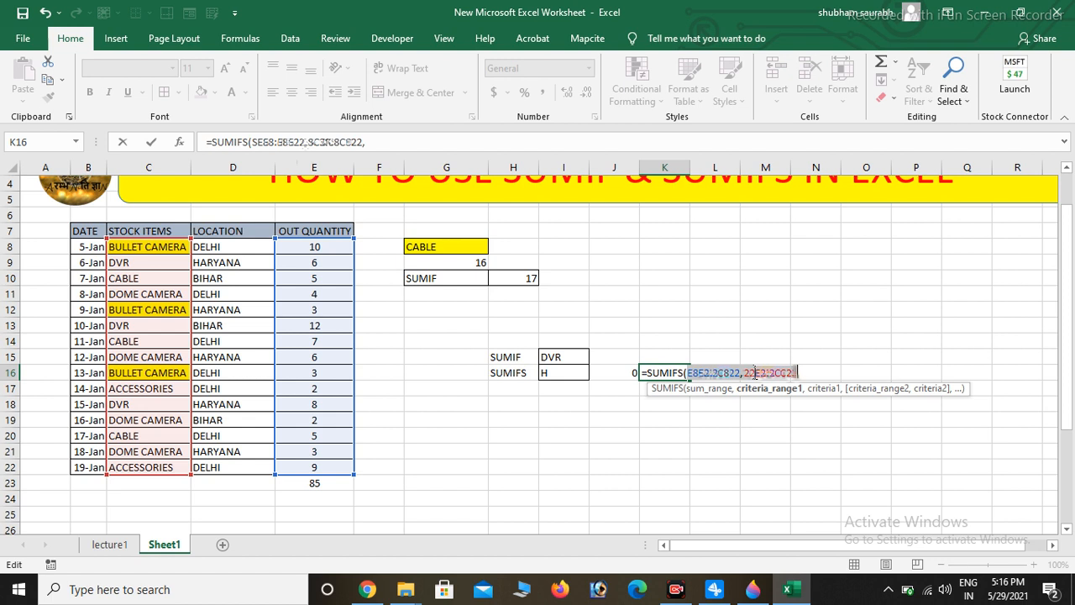
pyautogui.click(810, 373)
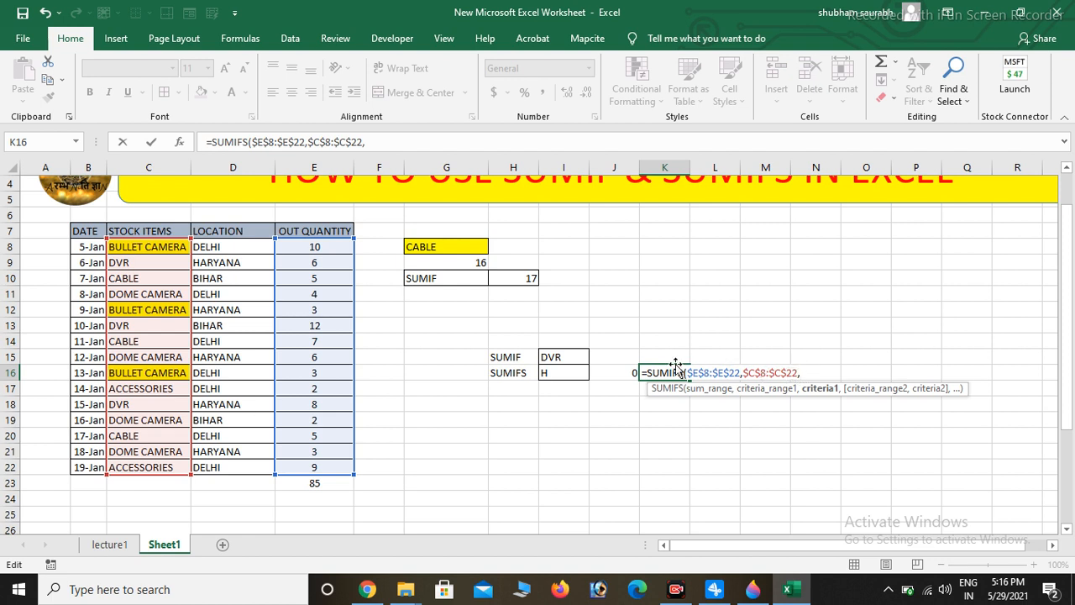
# Complete the K16 formula as =SUMIFS($E$8:$E$22,$C$8:$C$22,I15,D8:D22,I16) and commit it.
pyautogui.click(559, 356)
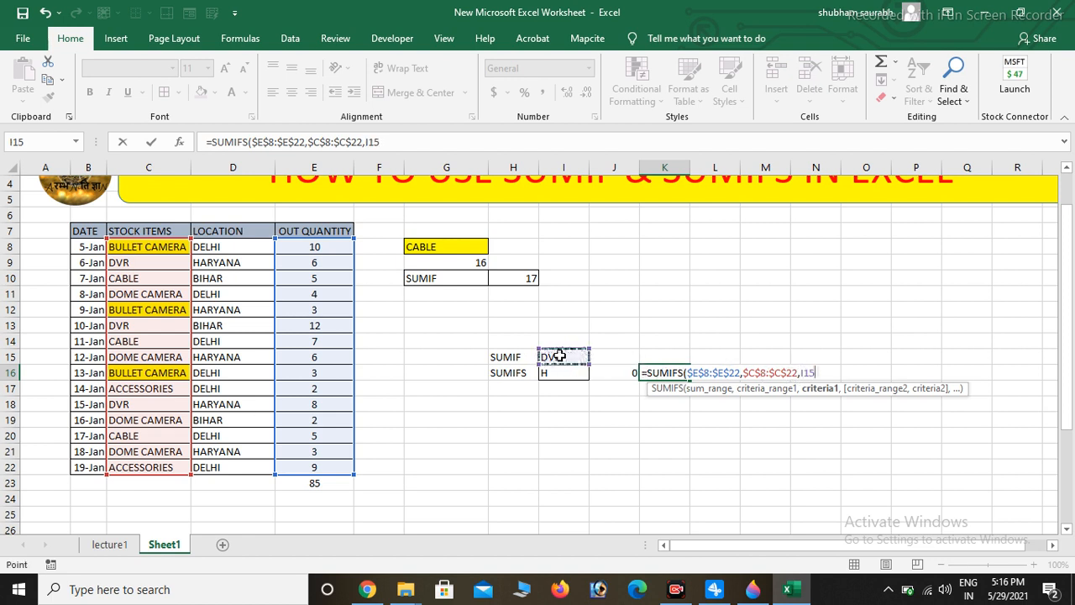
pyautogui.write(',')
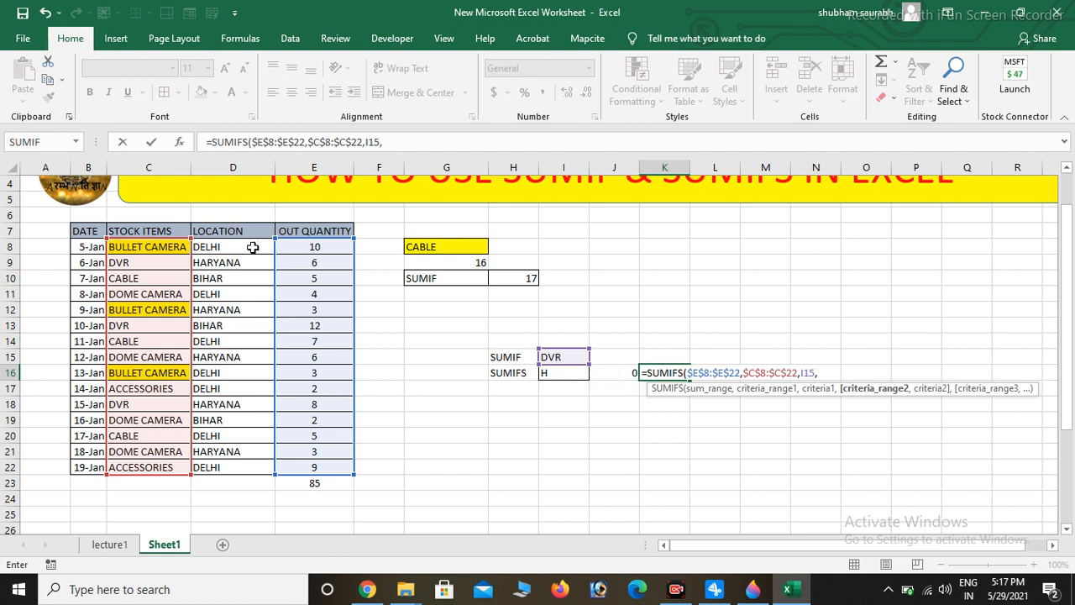
pyautogui.moveTo(252, 247); pyautogui.dragTo(237, 464)
pyautogui.write(',')
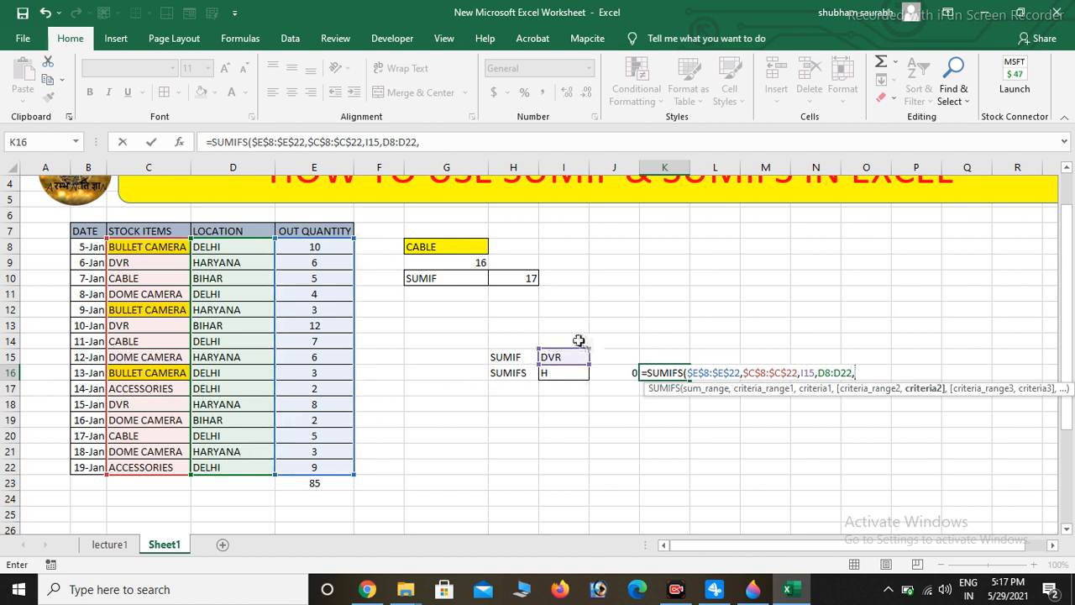
pyautogui.click(554, 377)
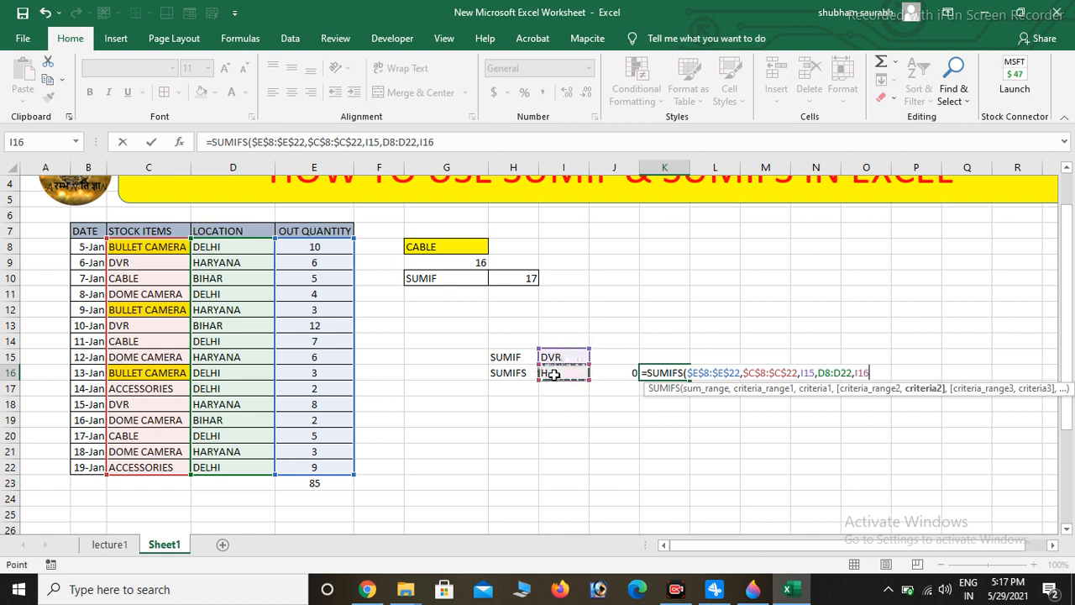
pyautogui.write(')')
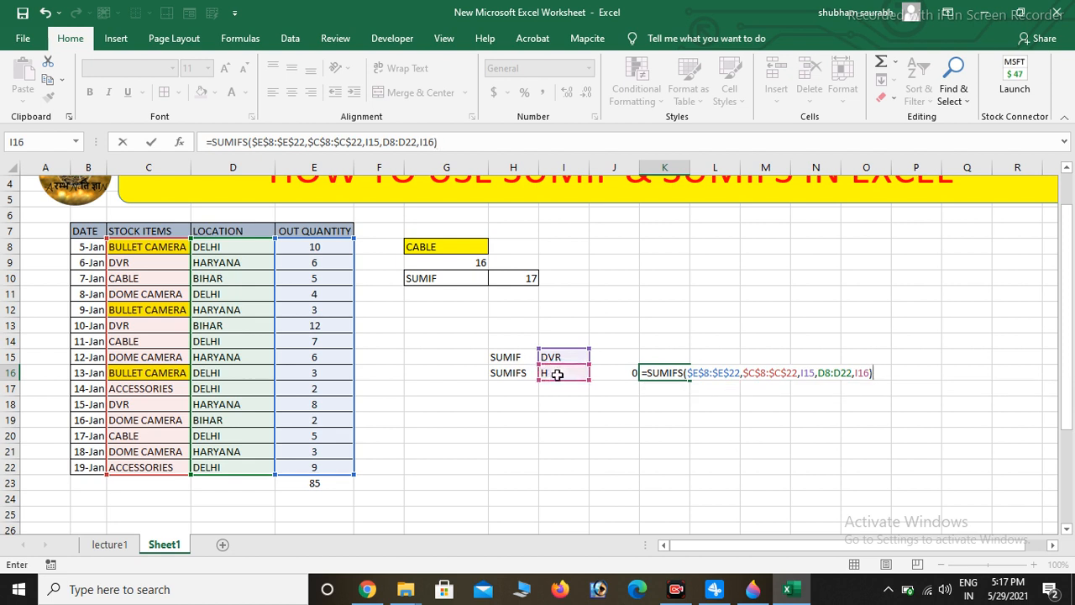
pyautogui.press('Return')
# Set the SUMIFS location criterion in I16 to DELHI and select the DVR entry in C9.
pyautogui.click(557, 370)
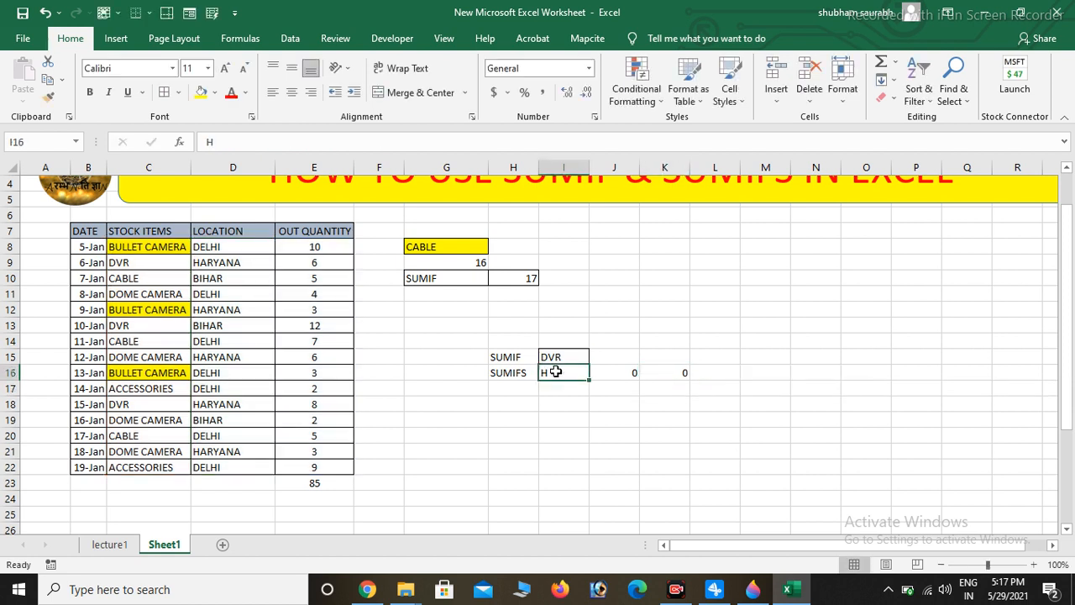
pyautogui.press('BackSpace')
pyautogui.write('DELHI')
pyautogui.press('Return')
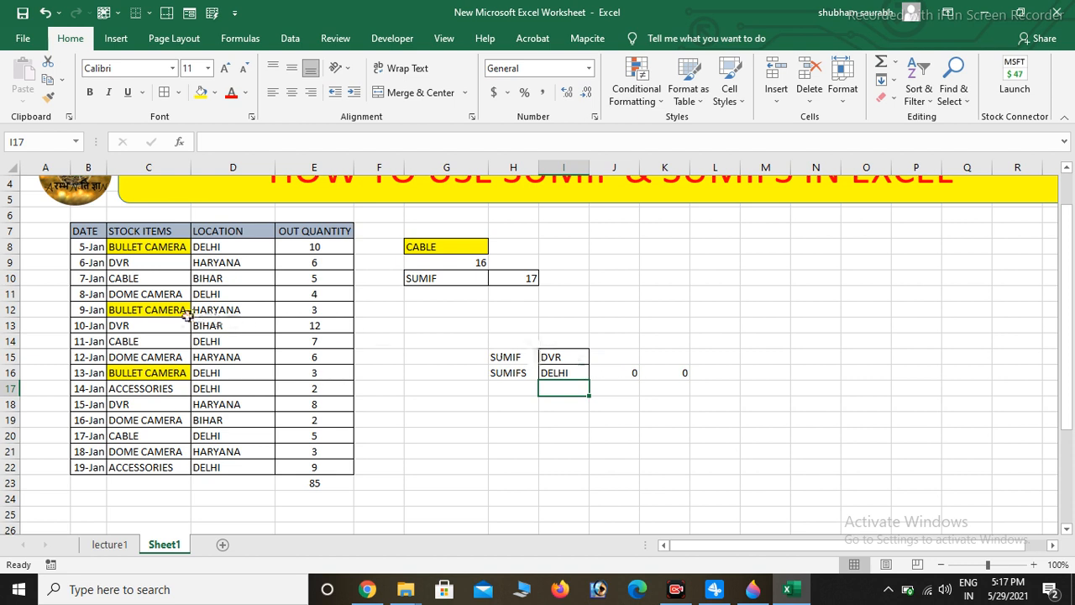
pyautogui.click(153, 267)
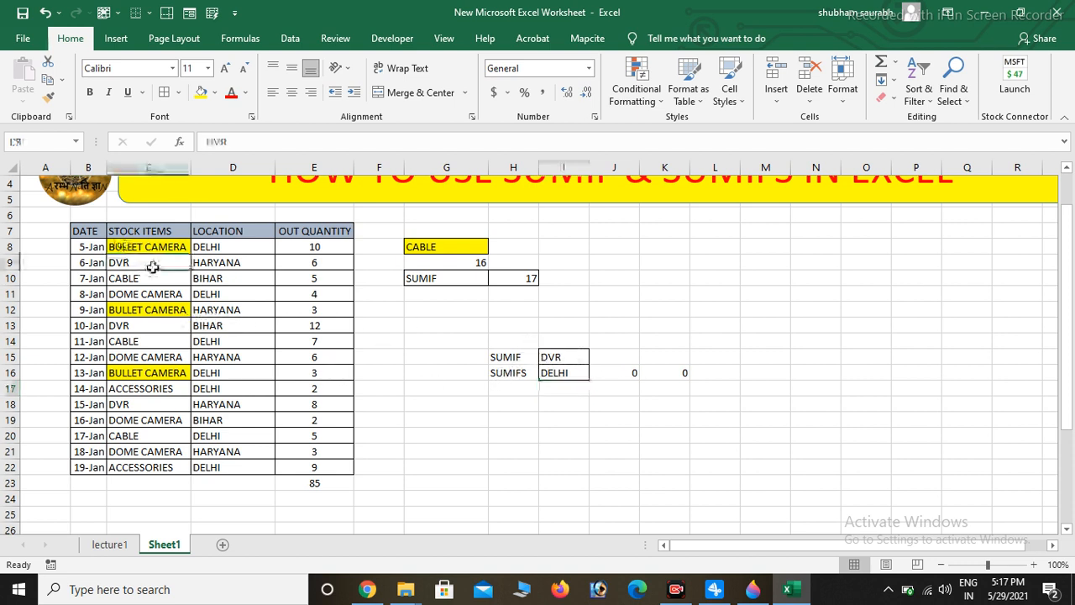
# Check the remaining DVR entries in C13 and C18 and replace the item criterion in I15 with BULLET CAMERA copied from C8.
pyautogui.click(170, 325)
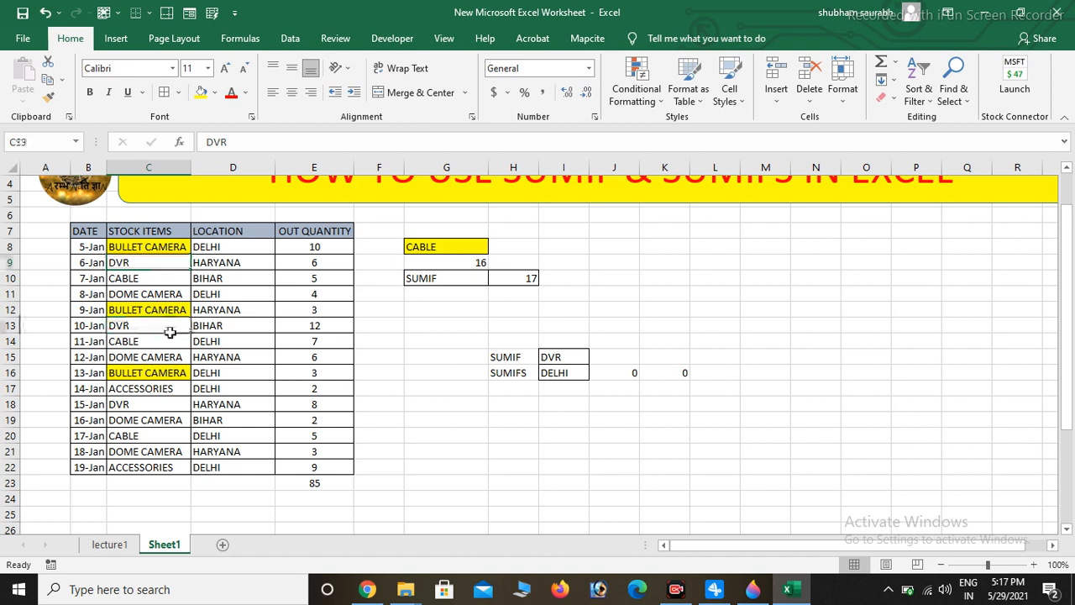
pyautogui.click(171, 405)
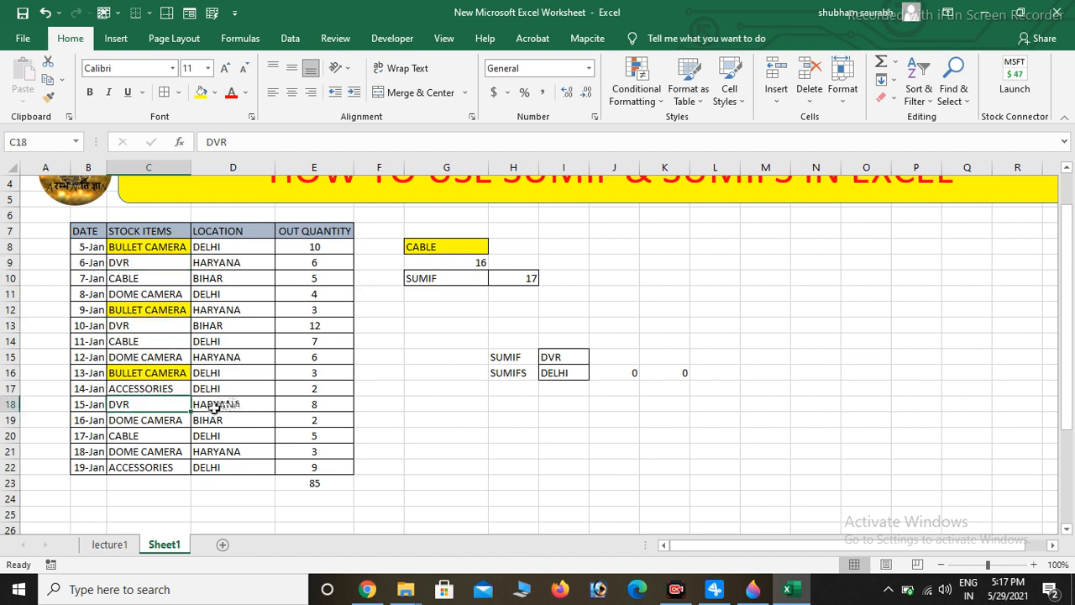
pyautogui.click(161, 248)
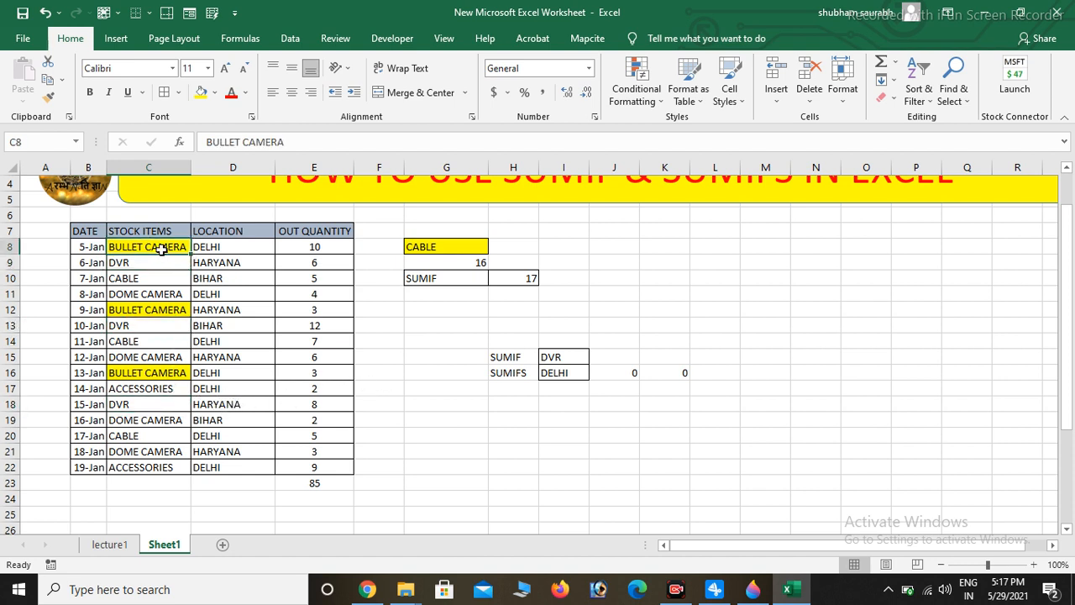
pyautogui.hotkey('ctrl', 'c')
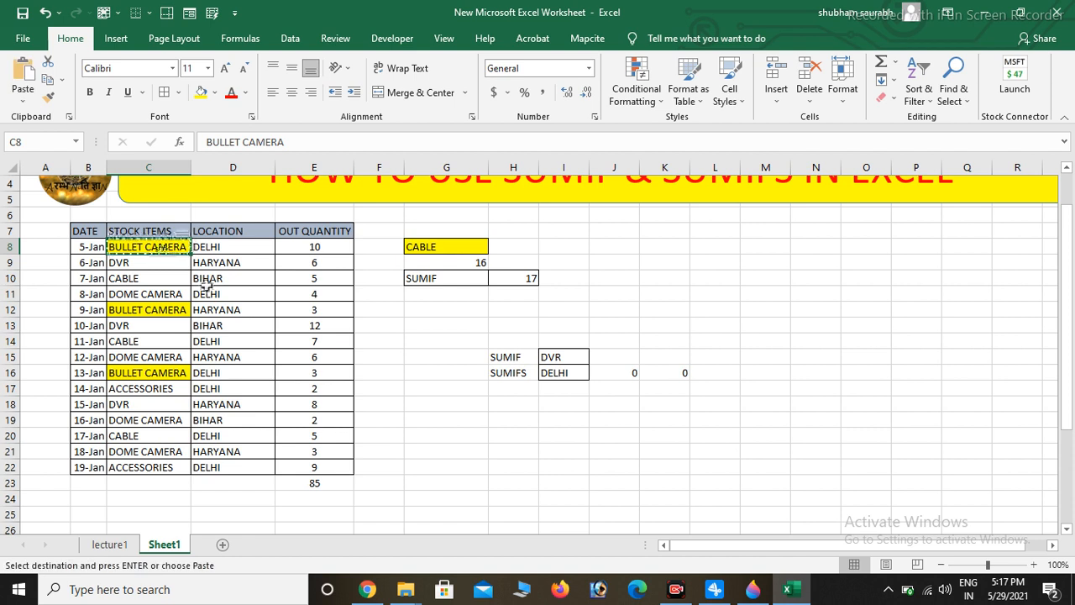
pyautogui.click(568, 356)
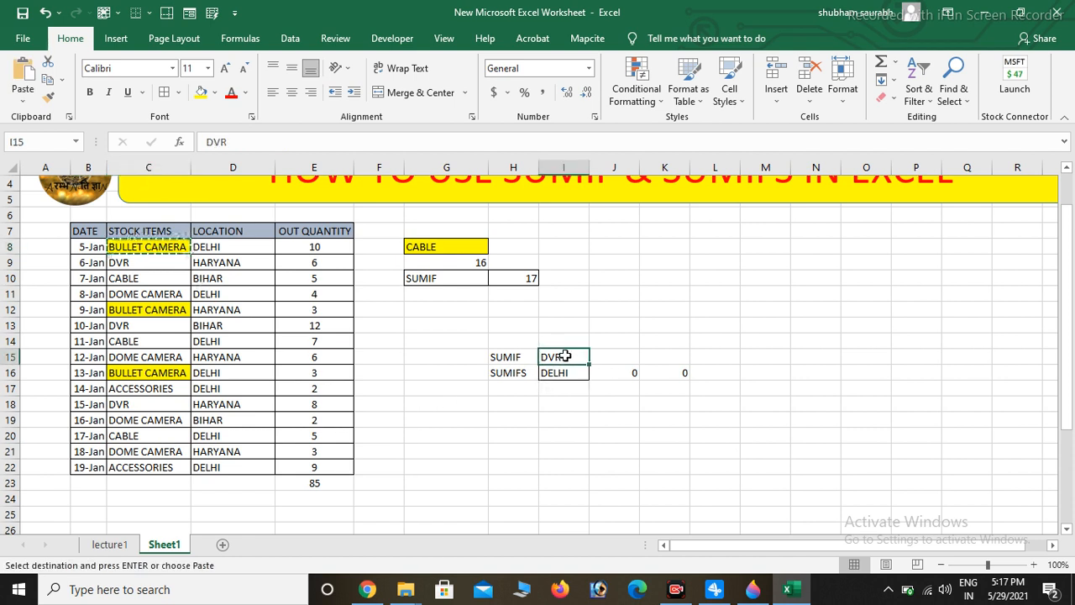
pyautogui.hotkey('ctrl', 'v')
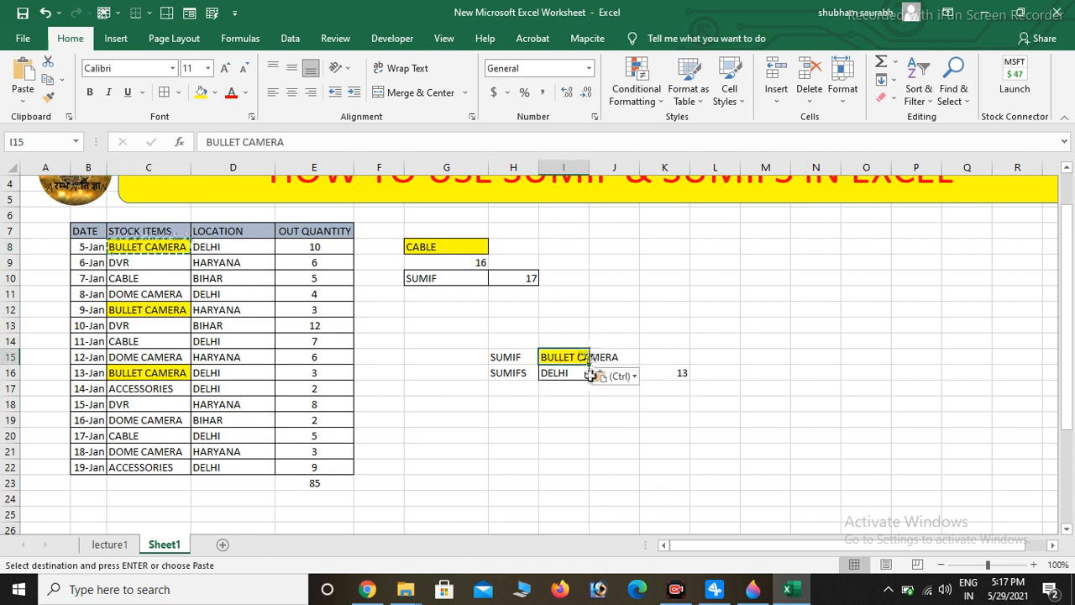
# Fill the out quantities of the BULLET CAMERA rows for DELHI, E8 and E16, with yellow and select the SUMIFS formula in K16.
pyautogui.scroll(1, 646, 395)
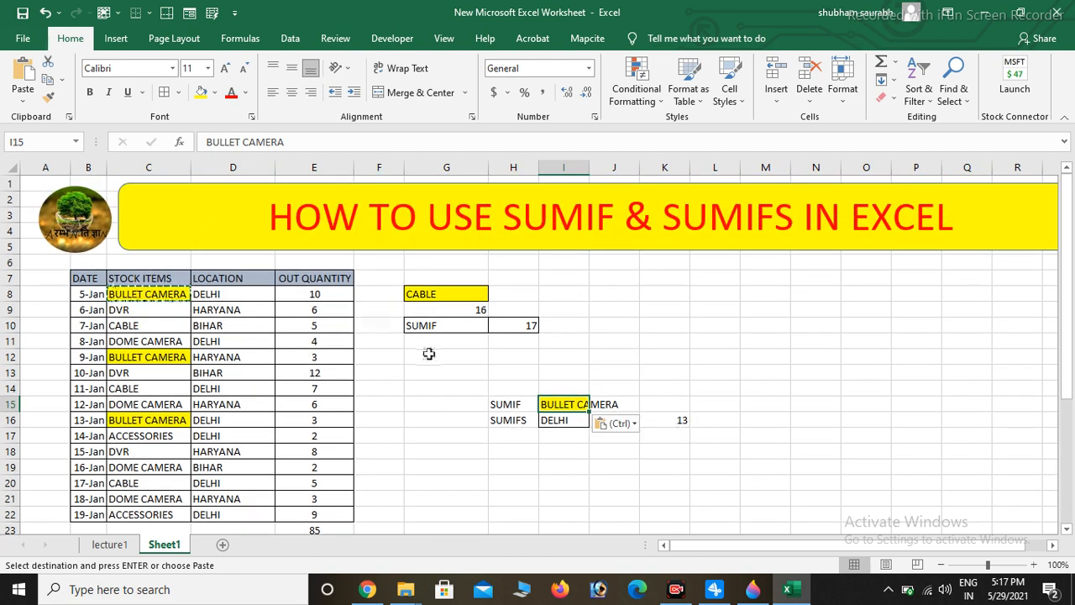
pyautogui.click(382, 372)
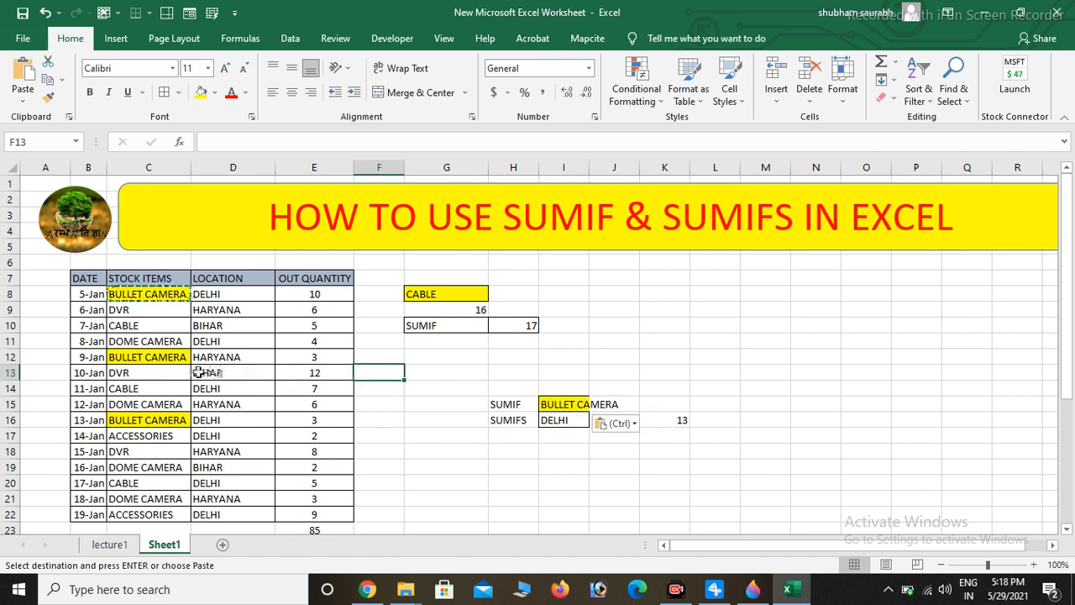
pyautogui.click(307, 293)
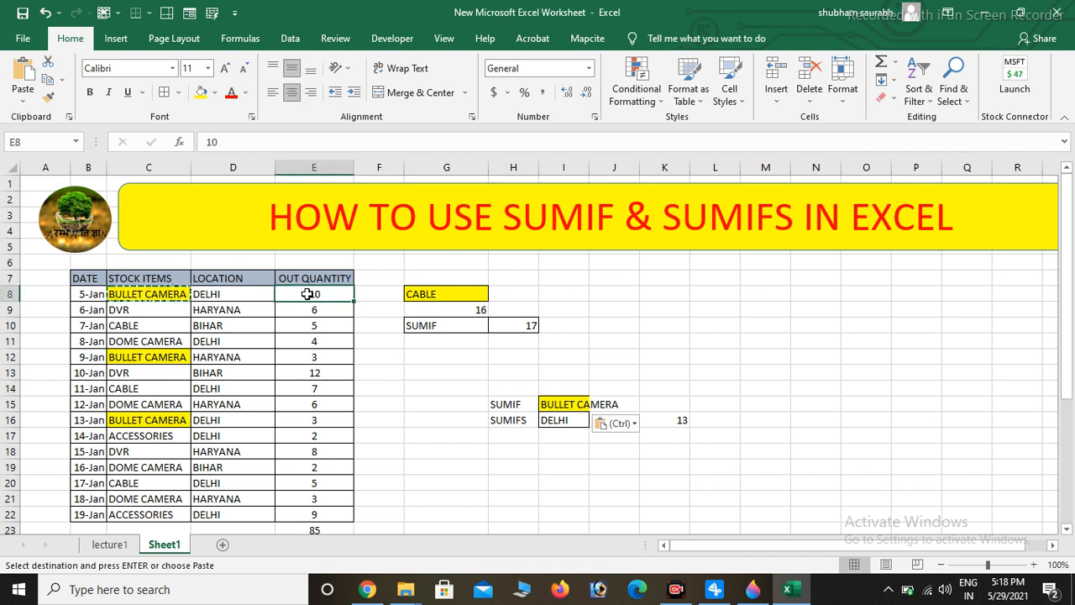
pyautogui.click(331, 420)
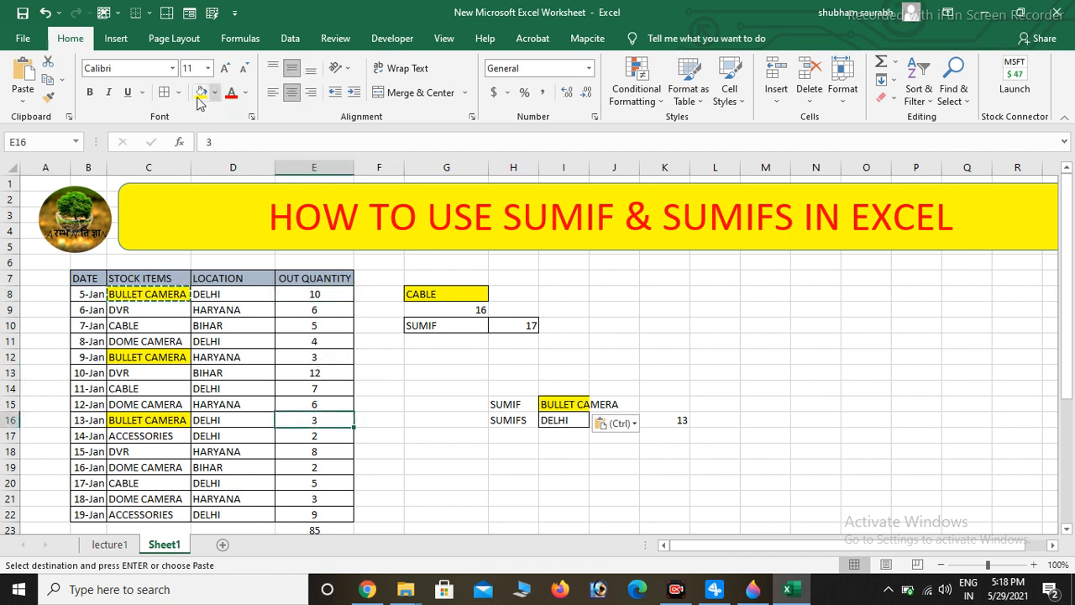
pyautogui.click(332, 420)
pyautogui.click(333, 302)
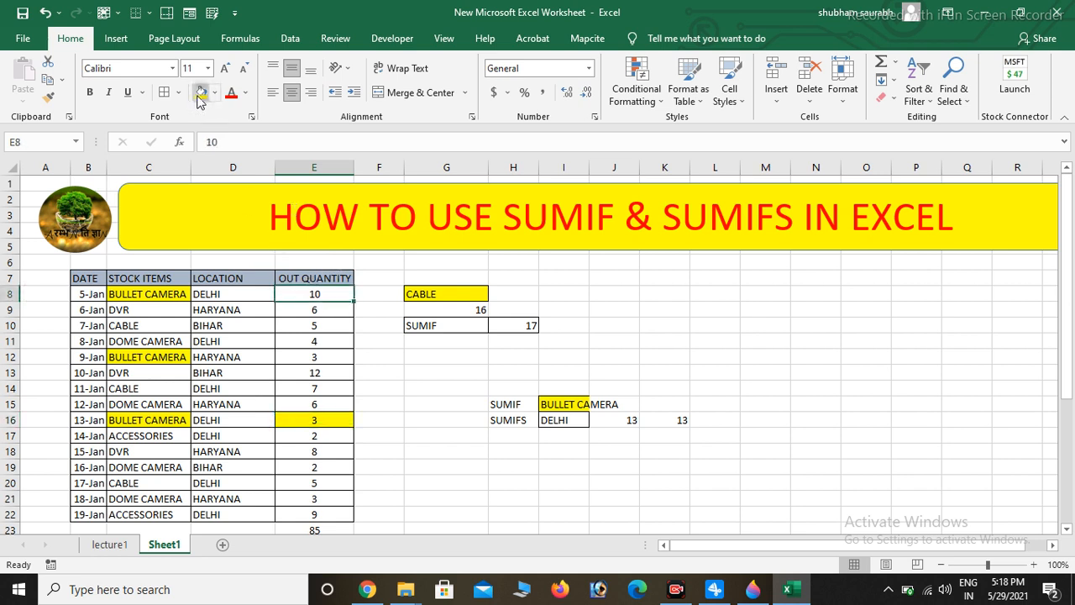
pyautogui.click(200, 92)
pyautogui.click(672, 424)
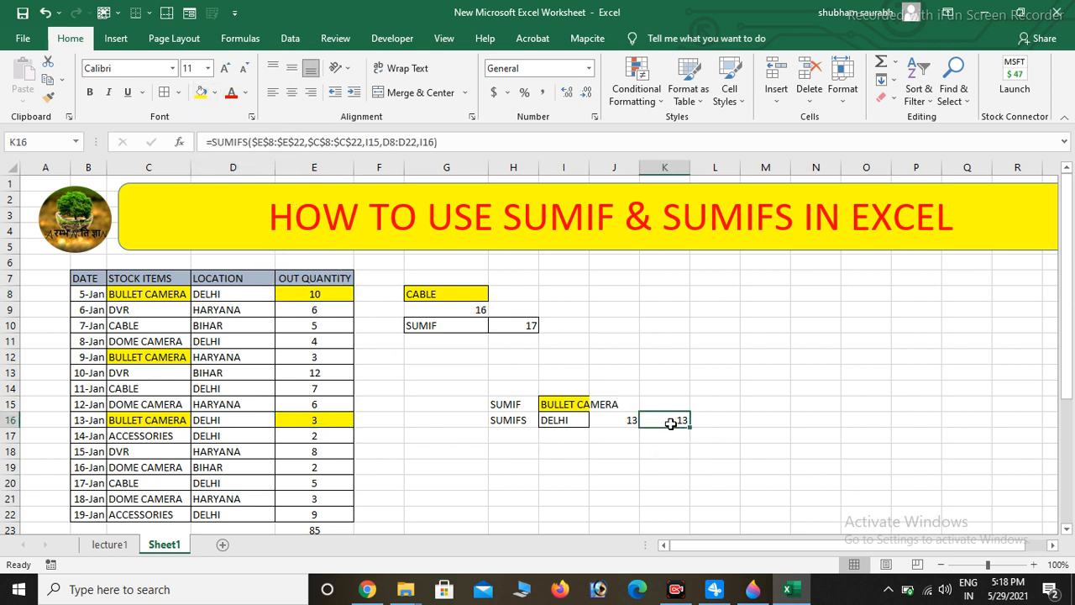